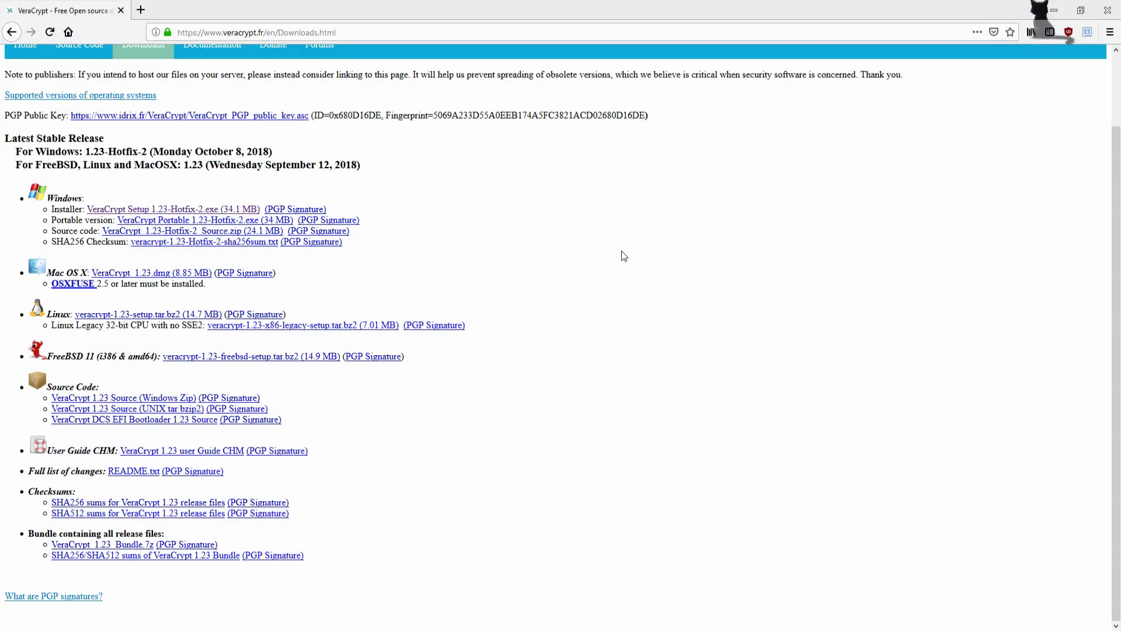
scroll(611, 289, up, 1)
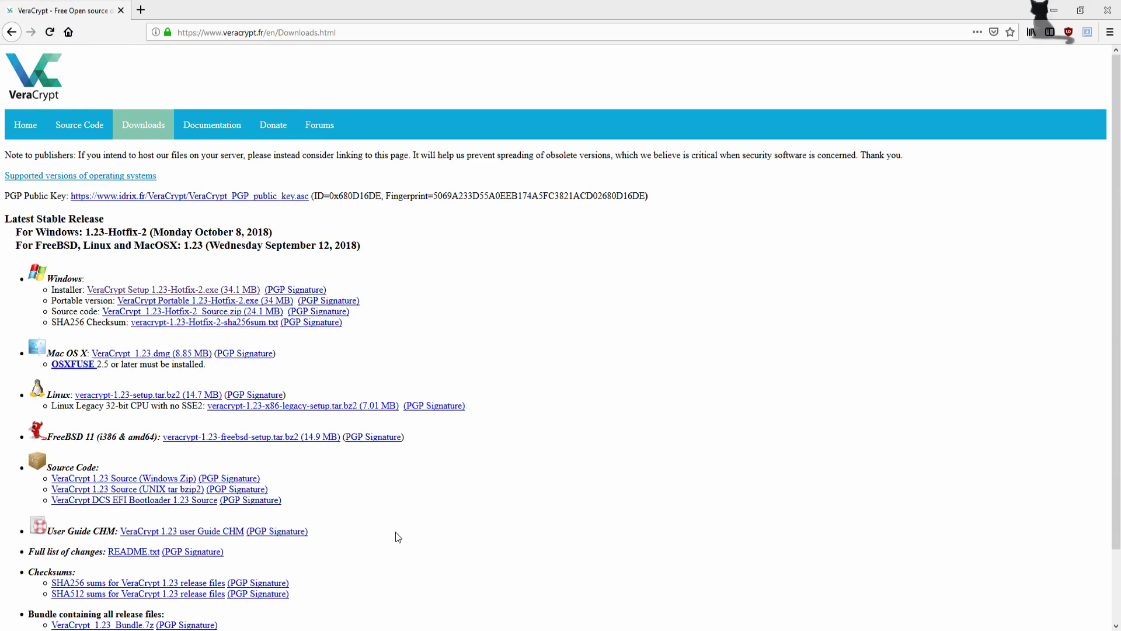
scroll(418, 315, down, 3)
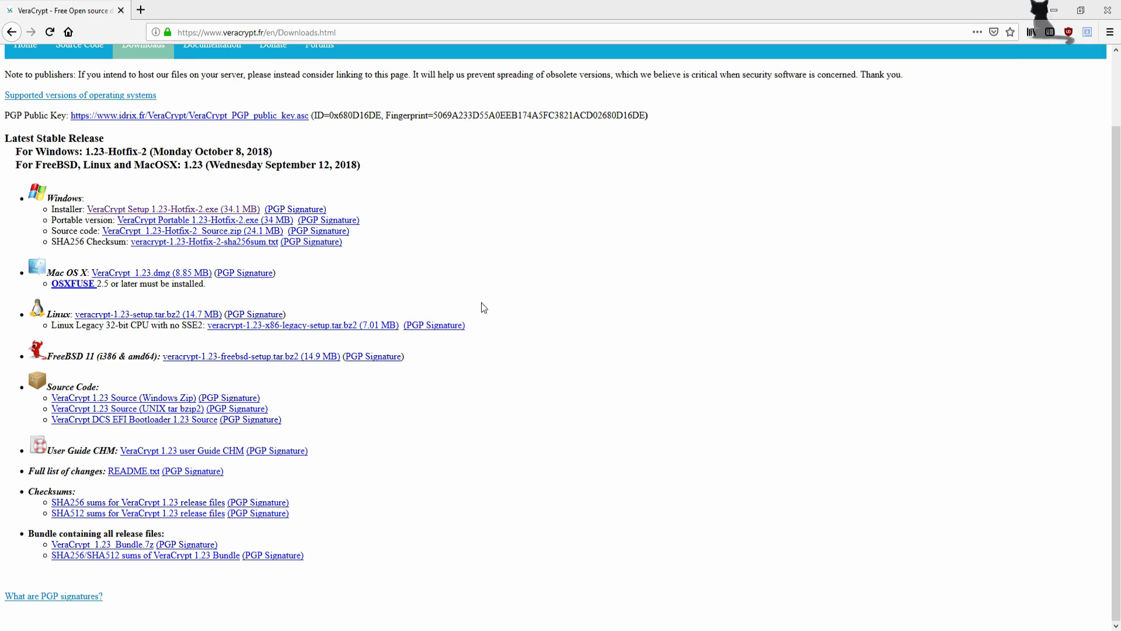
scroll(555, 467, up, 3)
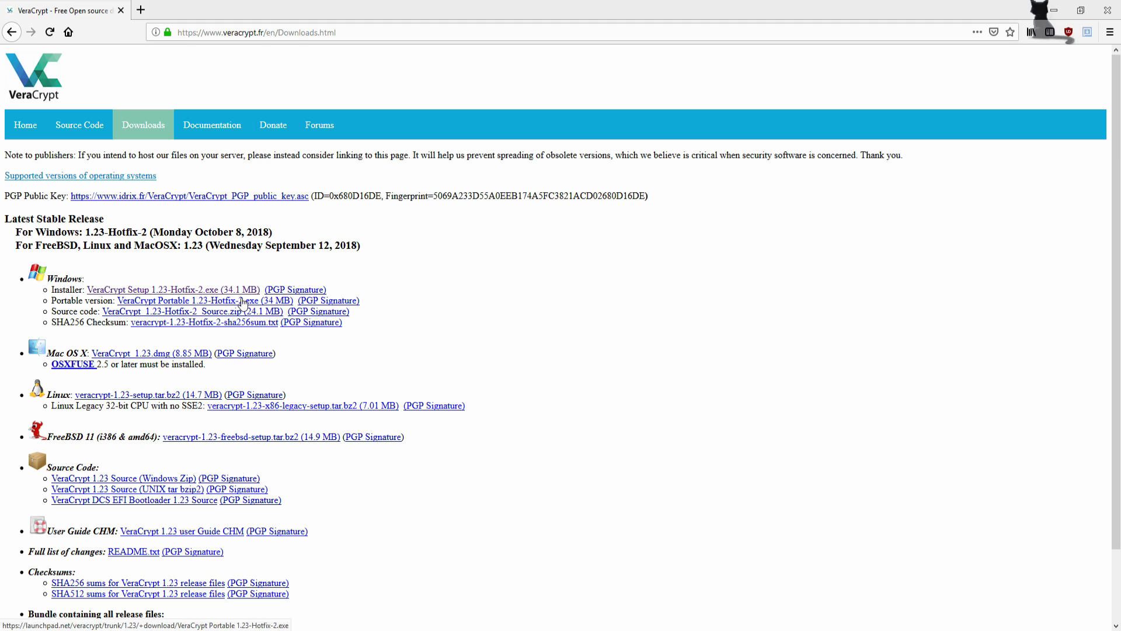
scroll(119, 279, down, 2)
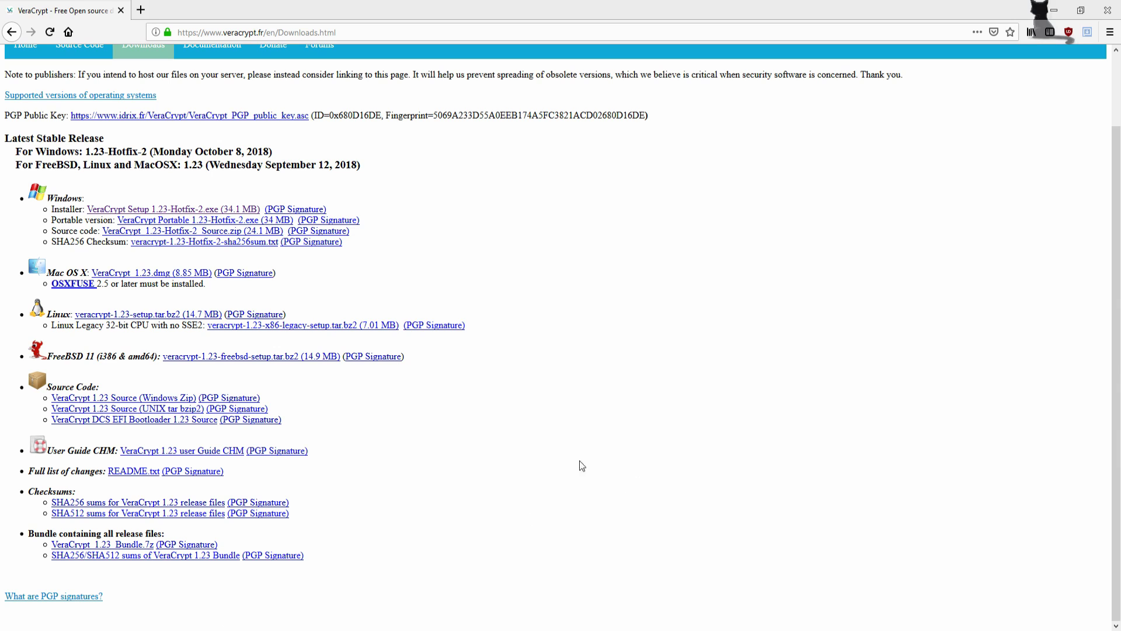
scroll(517, 381, up, 2)
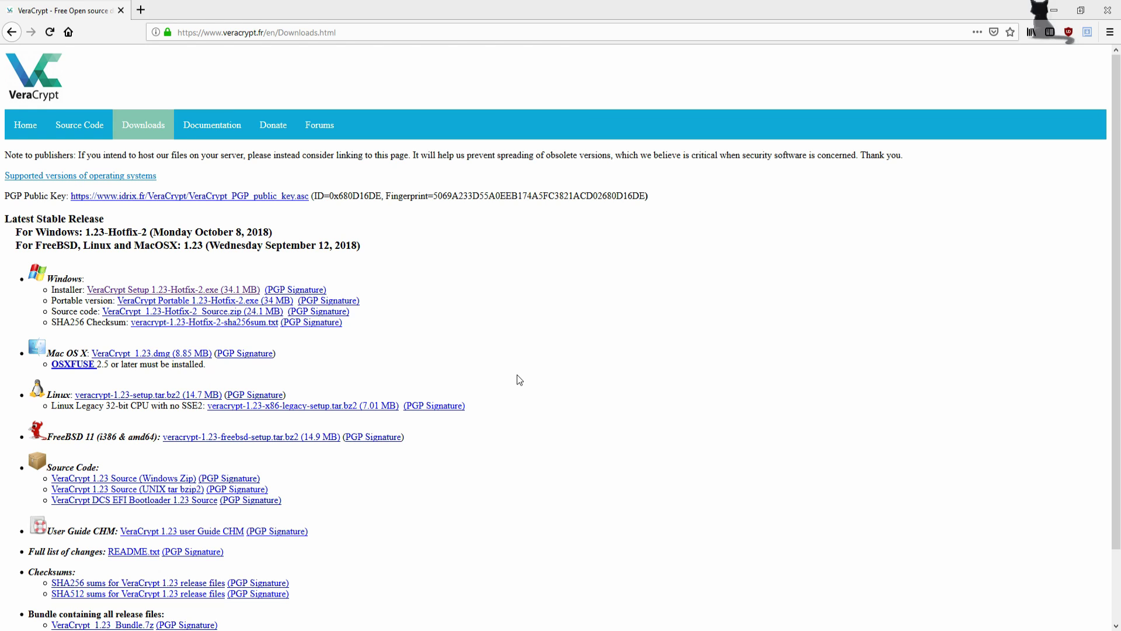
scroll(618, 251, down, 3)
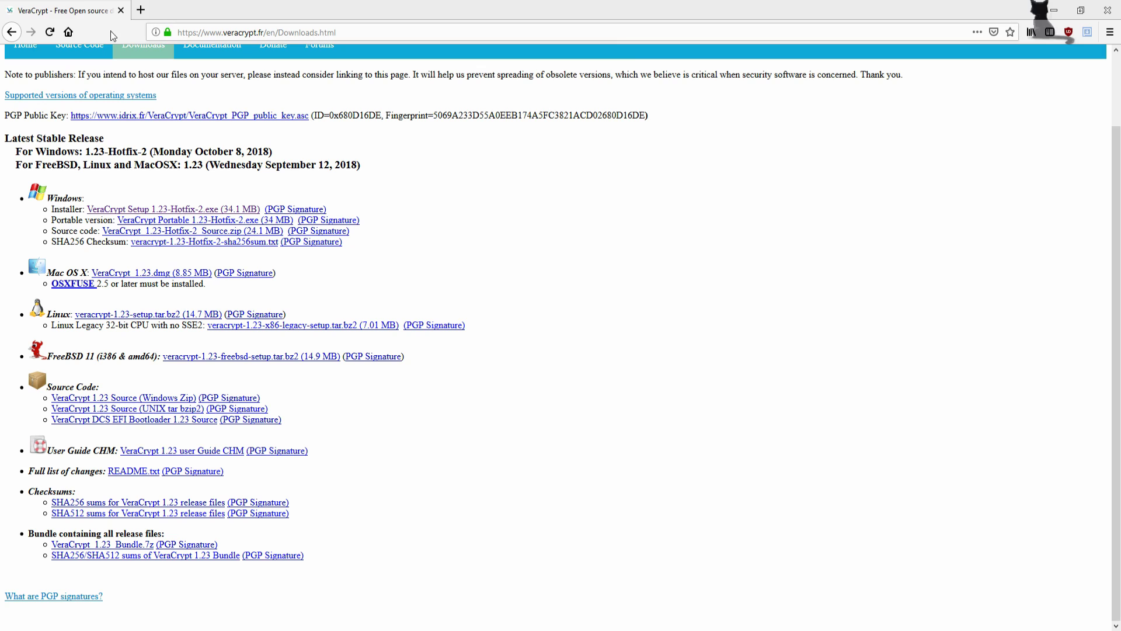
scroll(619, 421, up, 3)
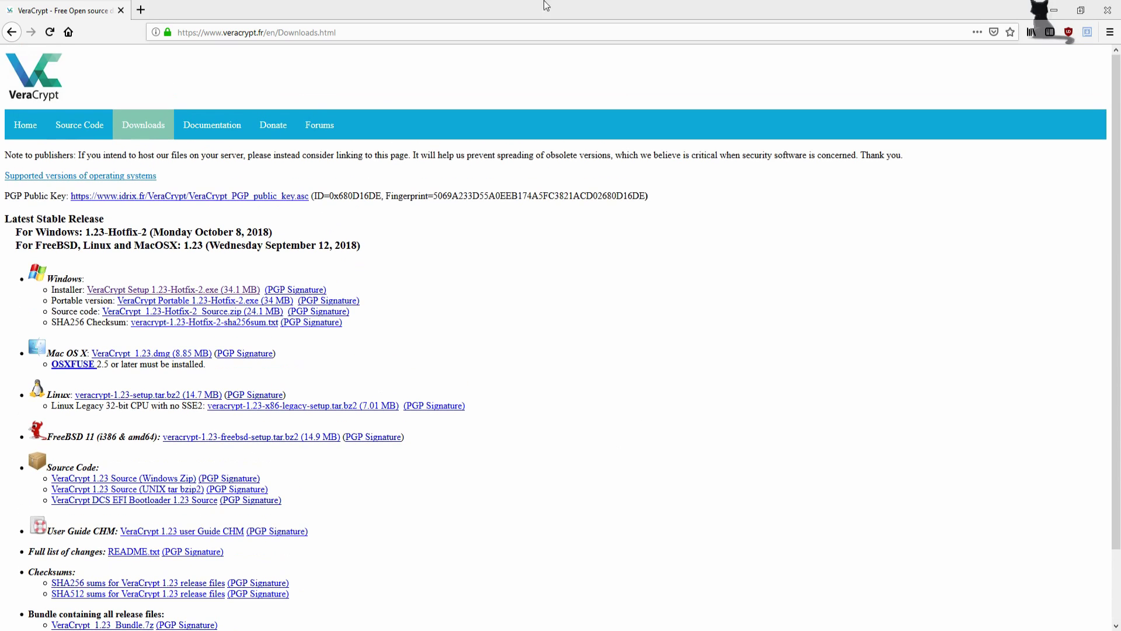
- Close Firefox and launch the VeraCrypt 1.23-Hotfix-2 installer in French
click(120, 10)
click(20, 234)
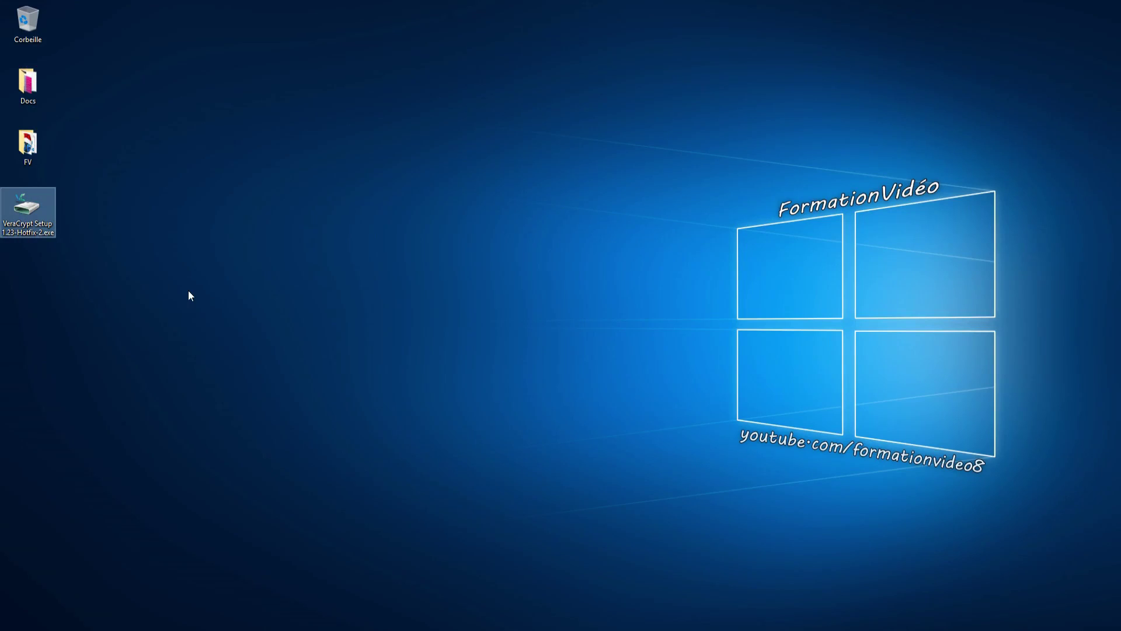
double_click(45, 220)
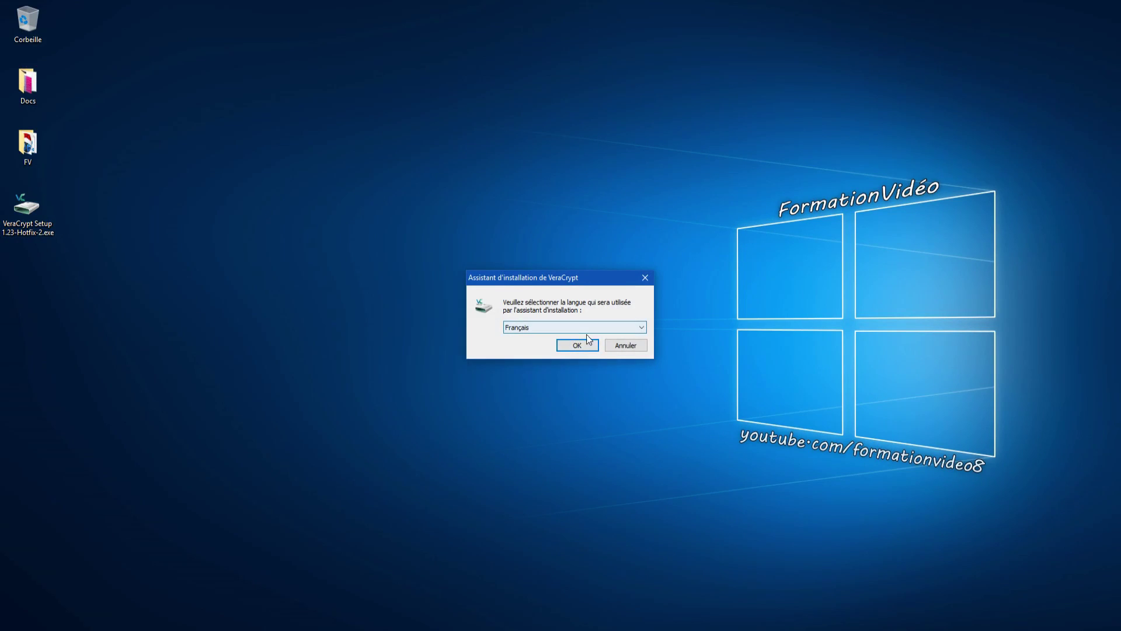
click(587, 346)
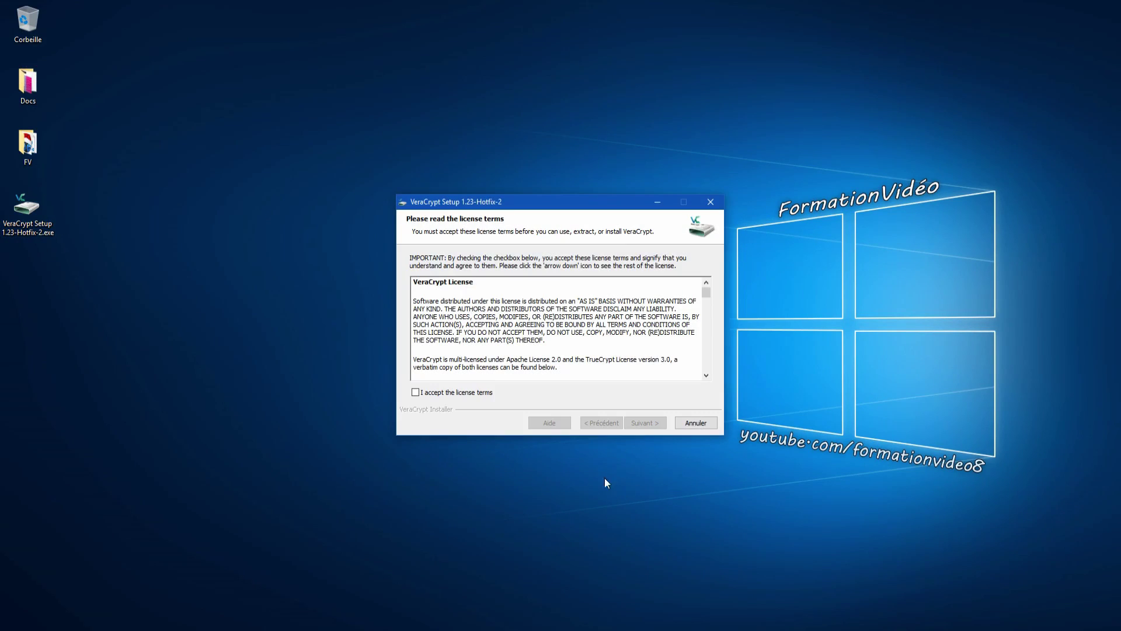
- Accept the license and install VeraCrypt without creating a system restore point
click(462, 393)
drag(538, 203, 506, 188)
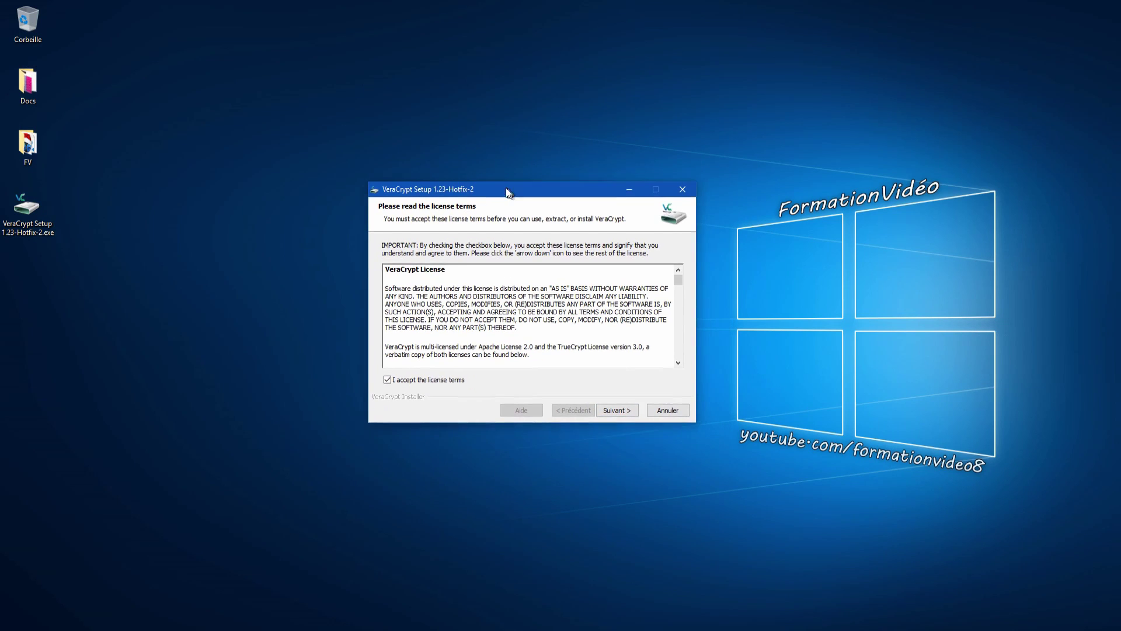
click(621, 408)
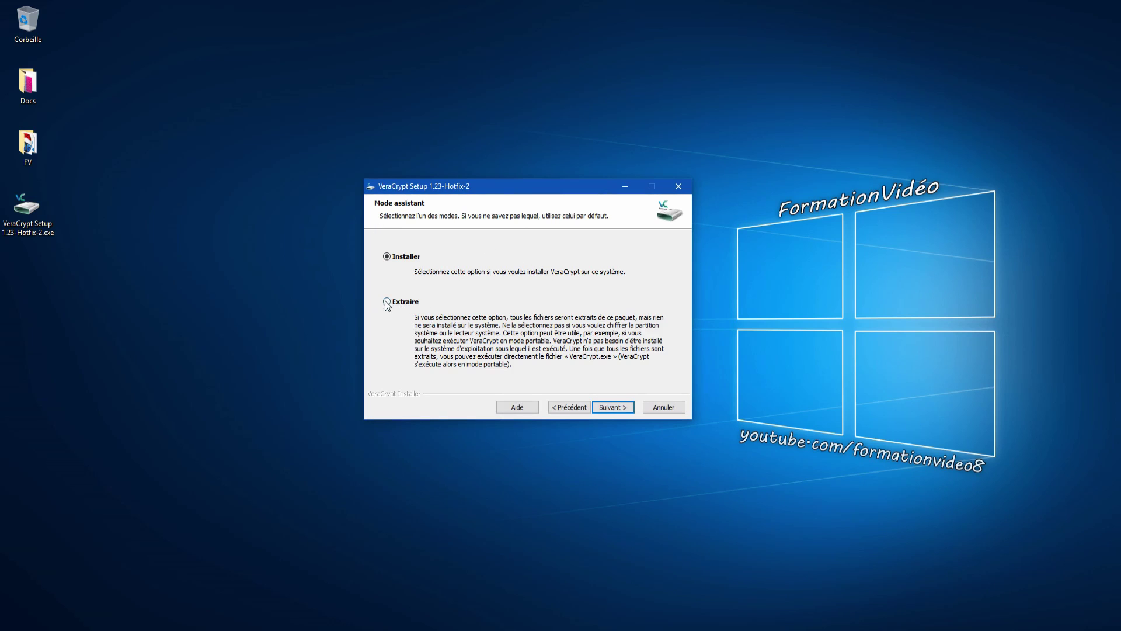
click(610, 407)
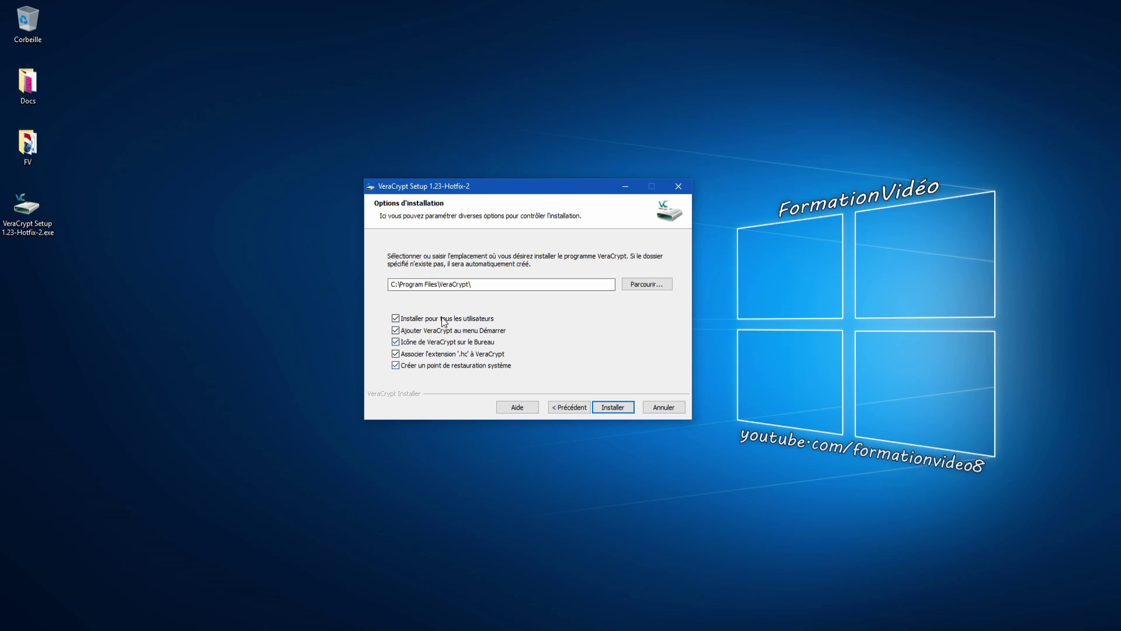
click(415, 368)
click(607, 406)
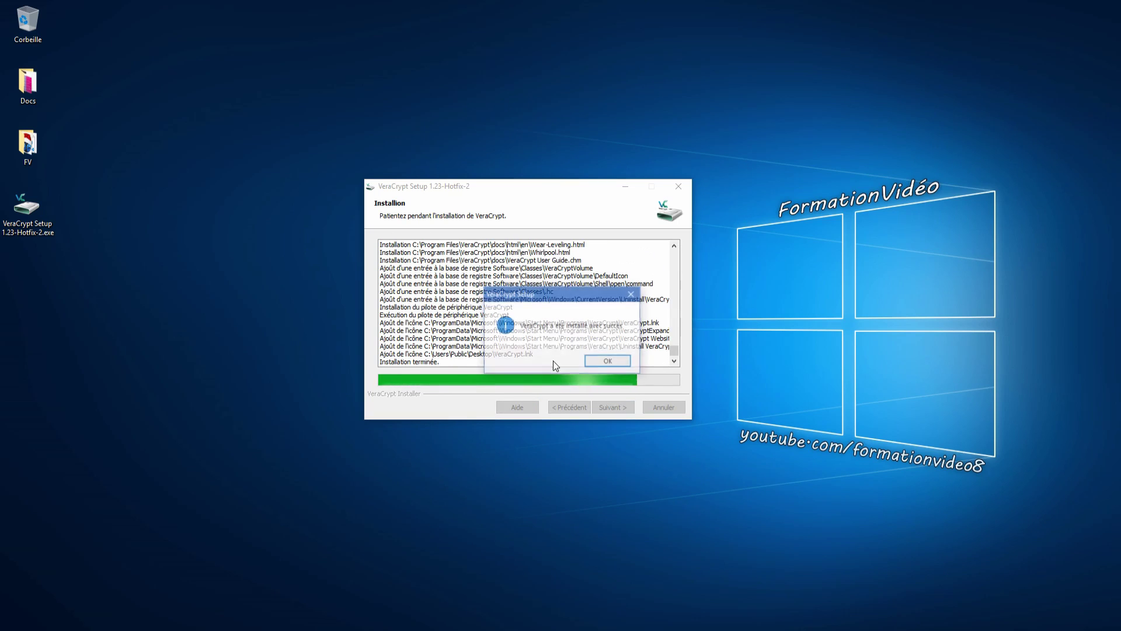
- Acknowledge the successful installation, finish the installer and decline the beginner's tutorial
click(601, 362)
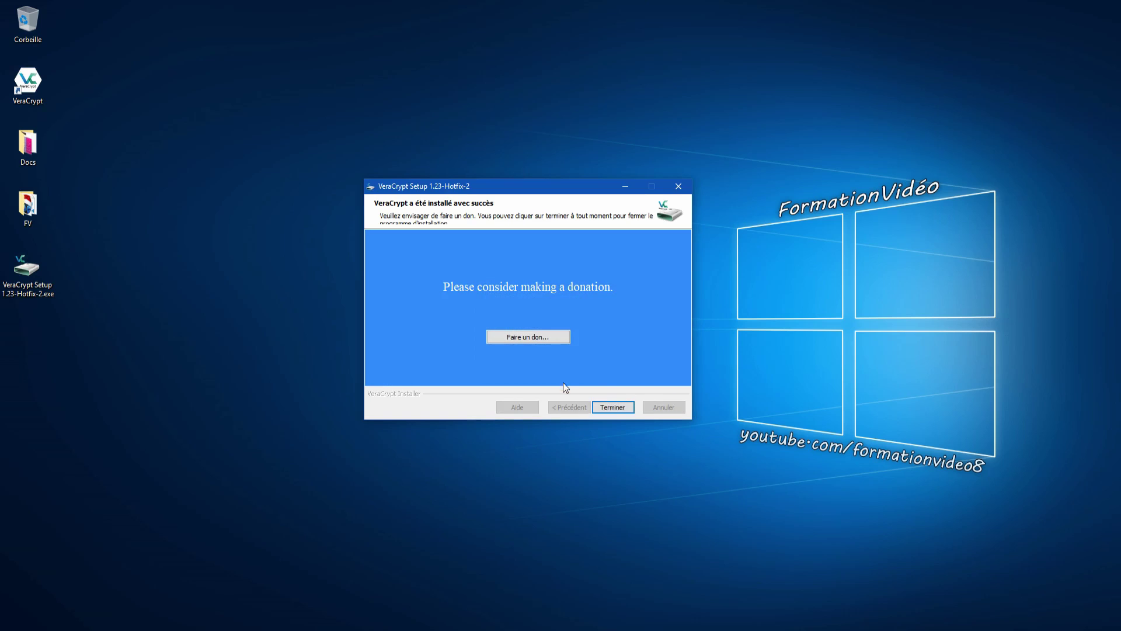
click(611, 407)
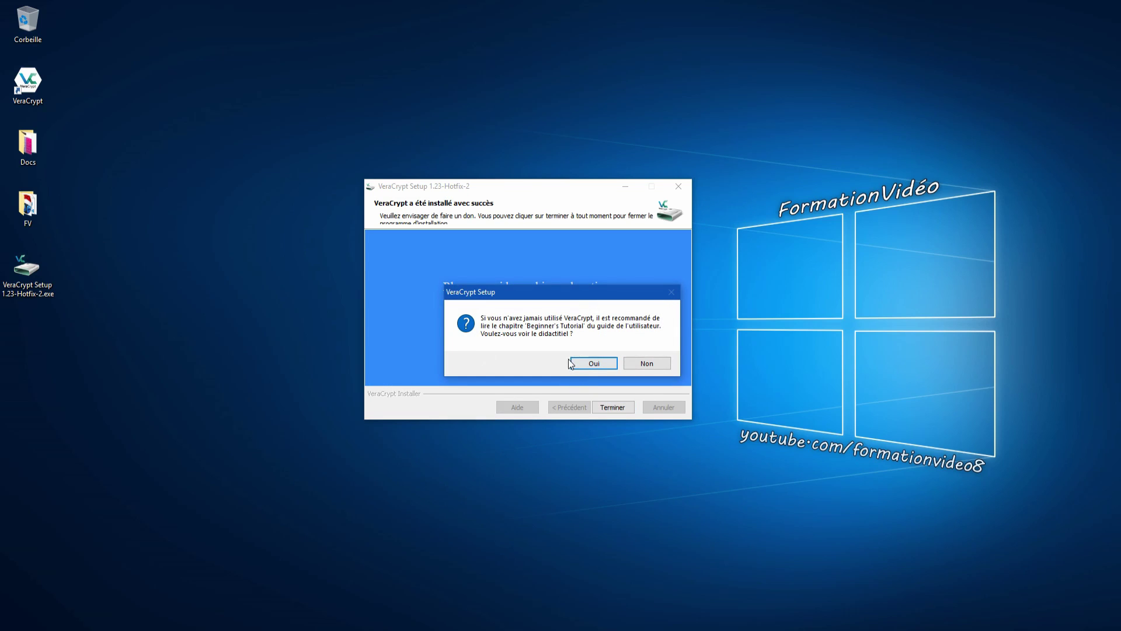
click(648, 364)
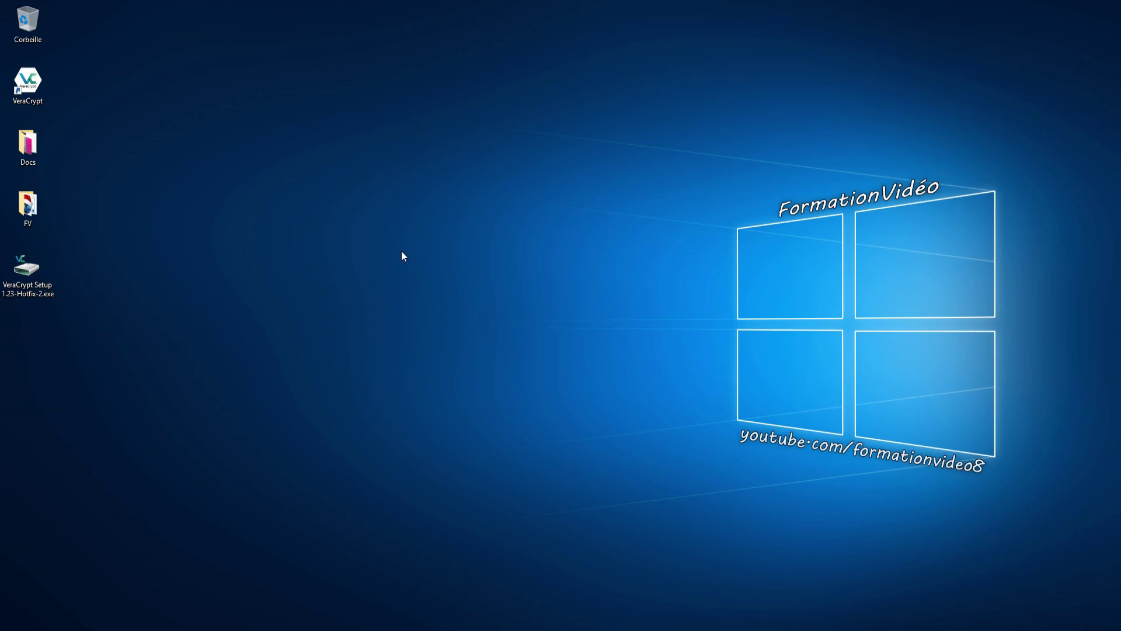
- Move the VeraCrypt shortcut to the bottom of the desktop icons, below the setup file
drag(27, 82, 44, 321)
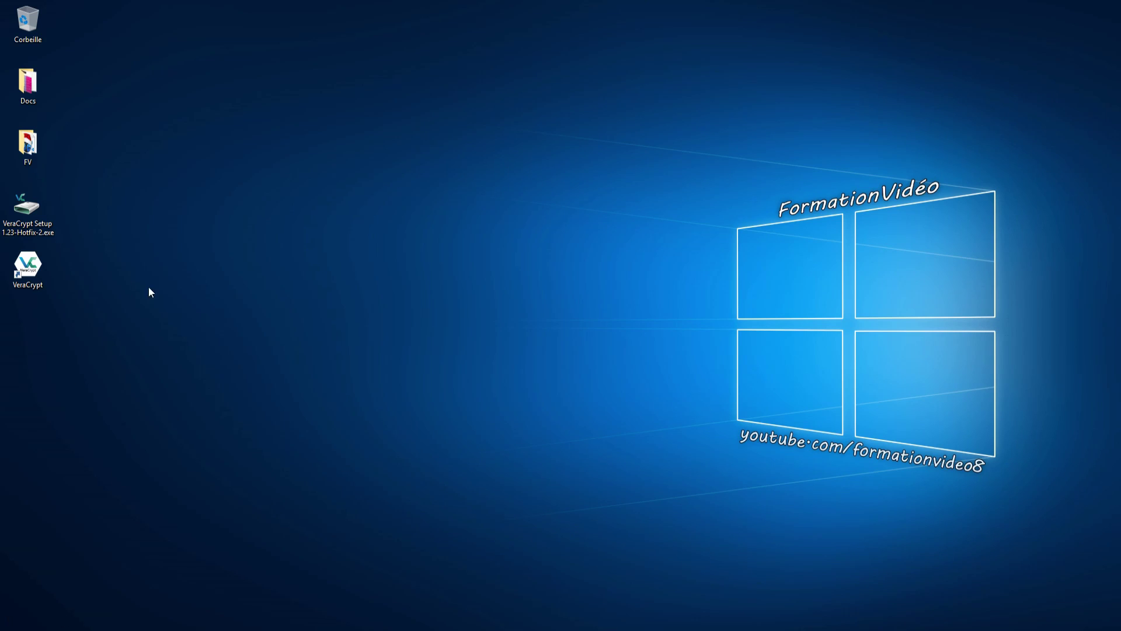
- Launch VeraCrypt from the desktop shortcut and view the language settings without changing them
double_click(27, 266)
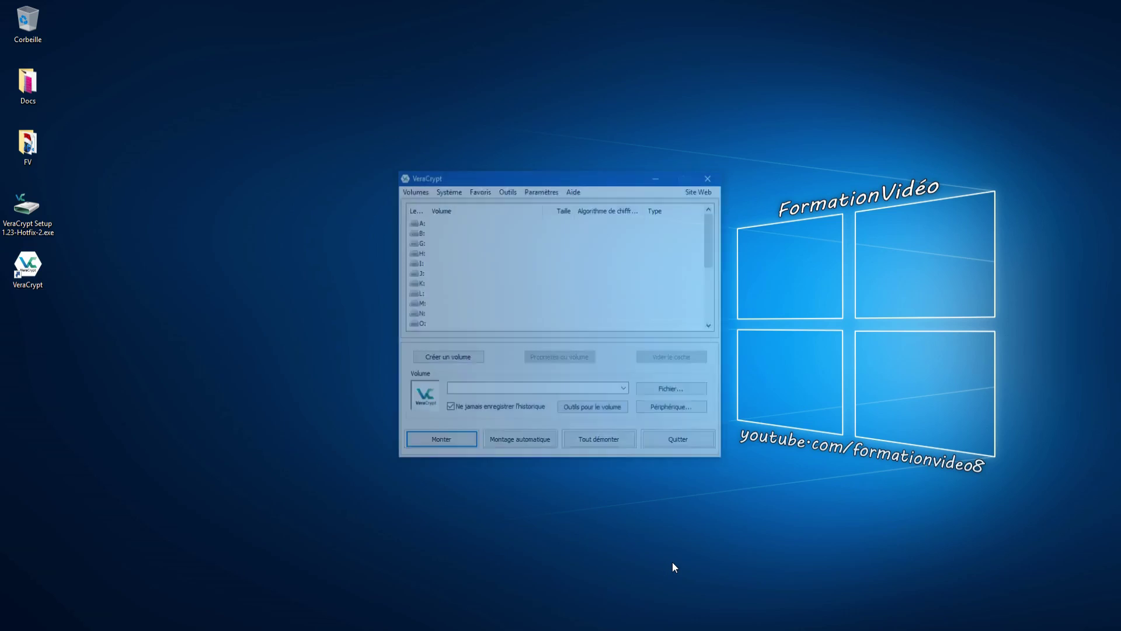
drag(532, 177, 462, 173)
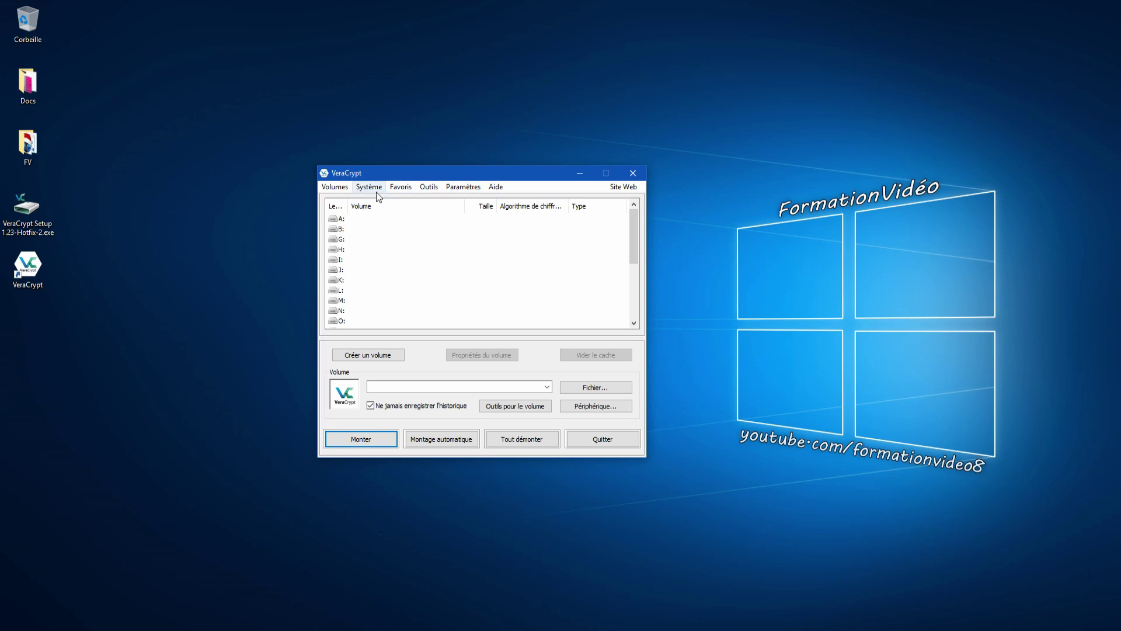
click(458, 188)
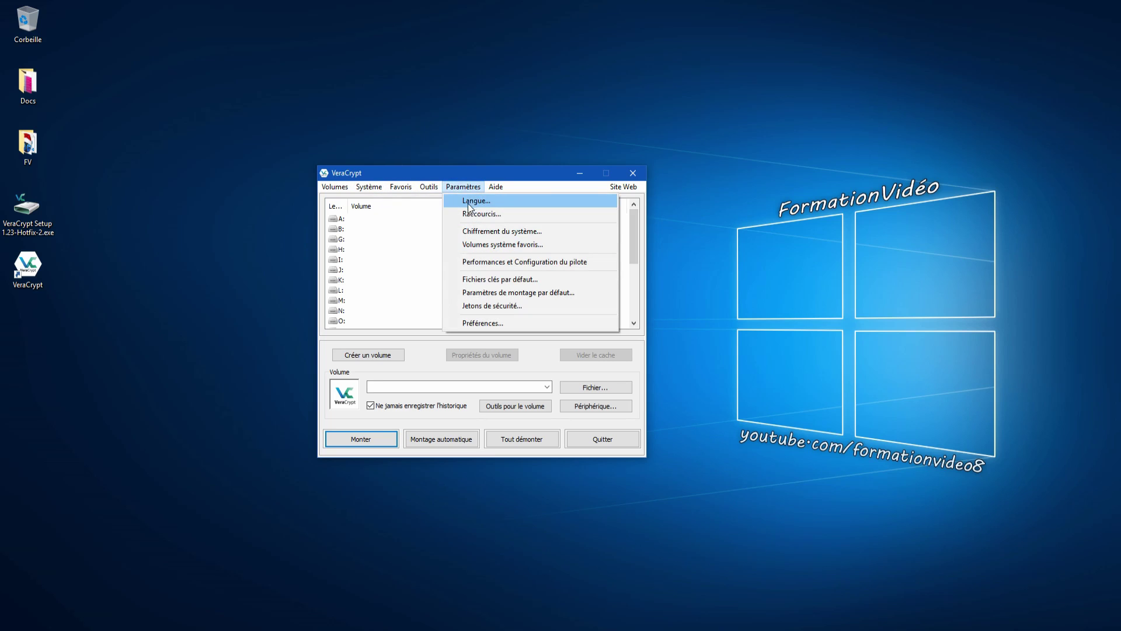
click(472, 202)
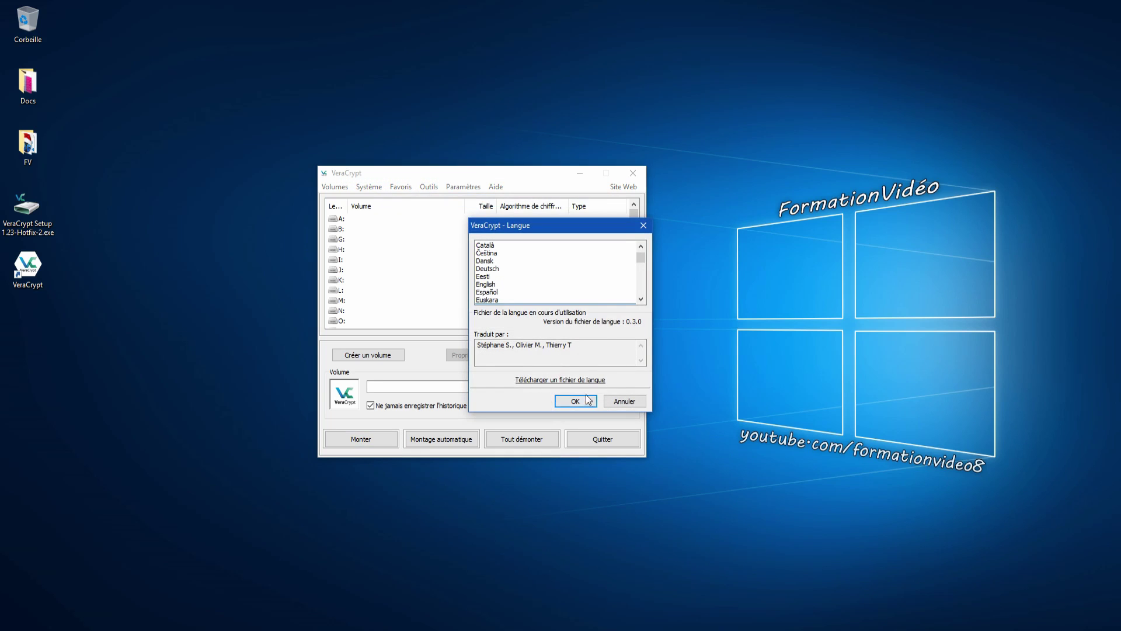
click(624, 400)
- Look through Préférences and 'Plus de paramètres...', then close the dialog unchanged
click(464, 186)
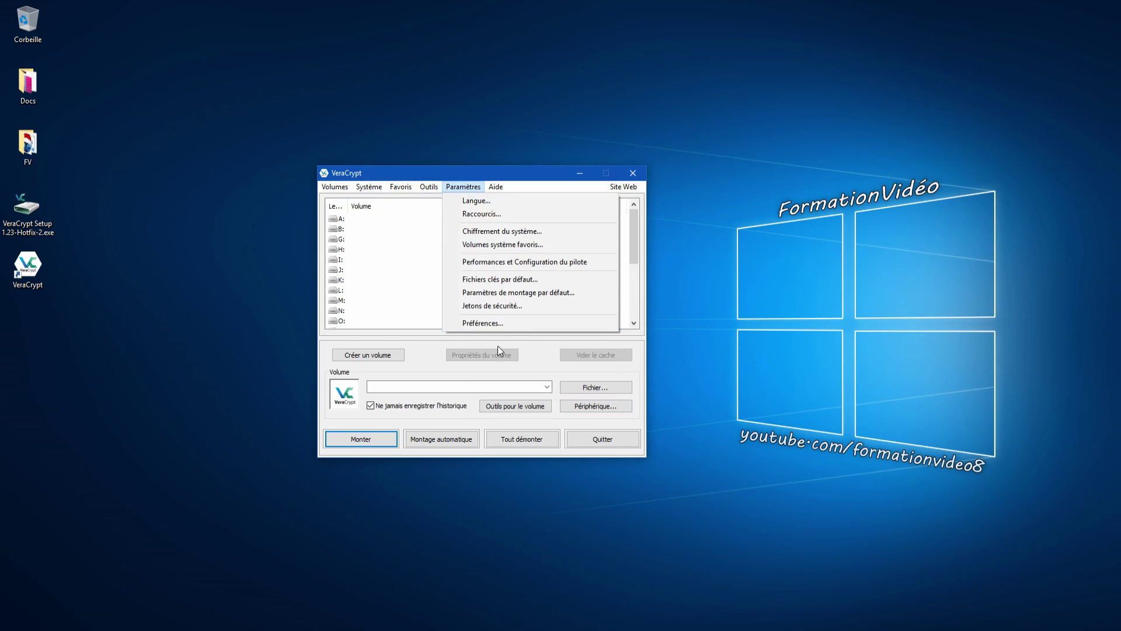
click(501, 325)
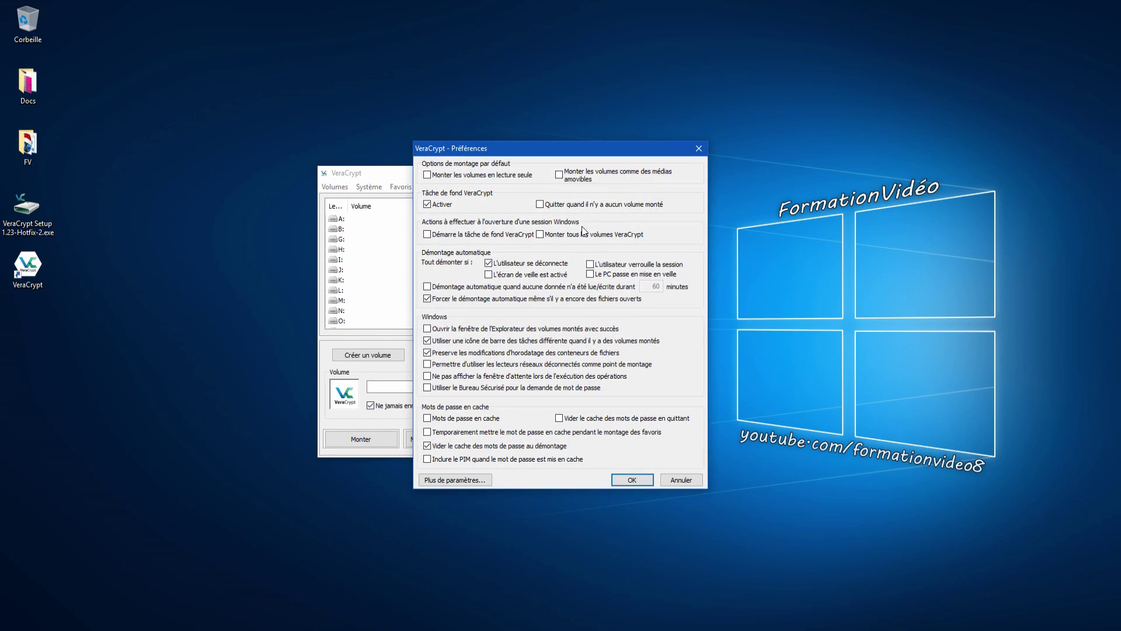
drag(531, 149, 456, 146)
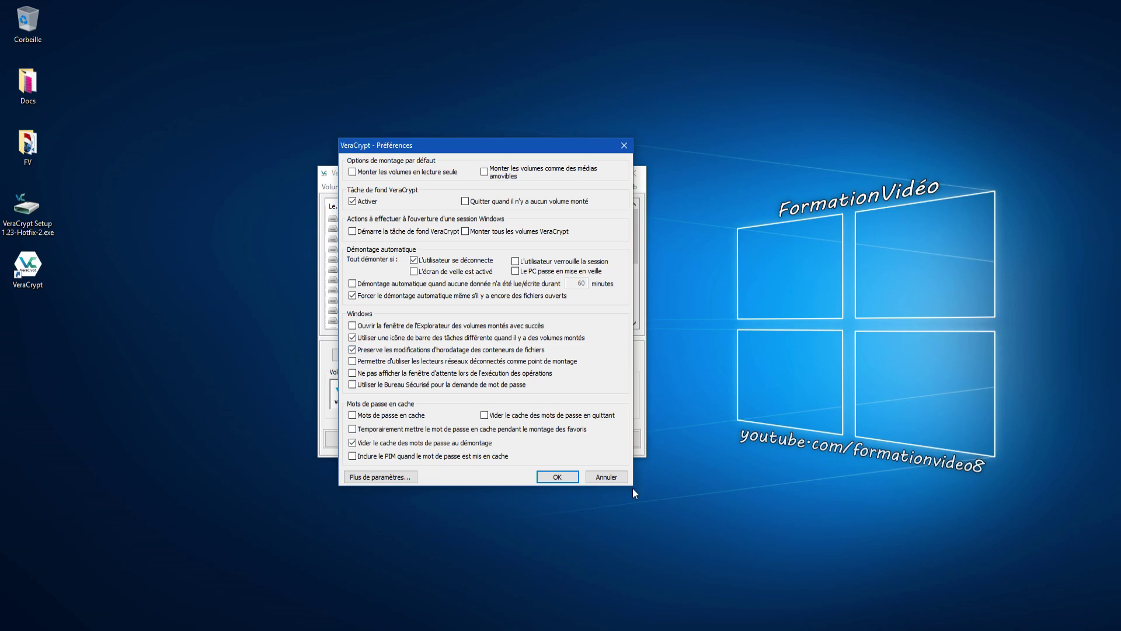
click(406, 476)
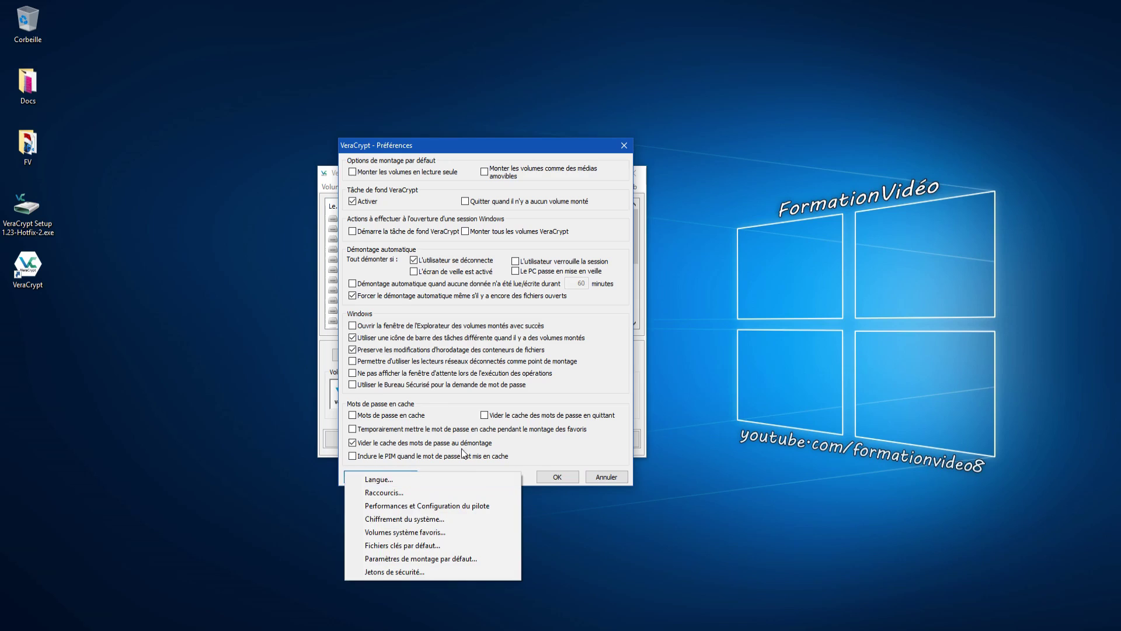
key(Escape)
key(Escape)
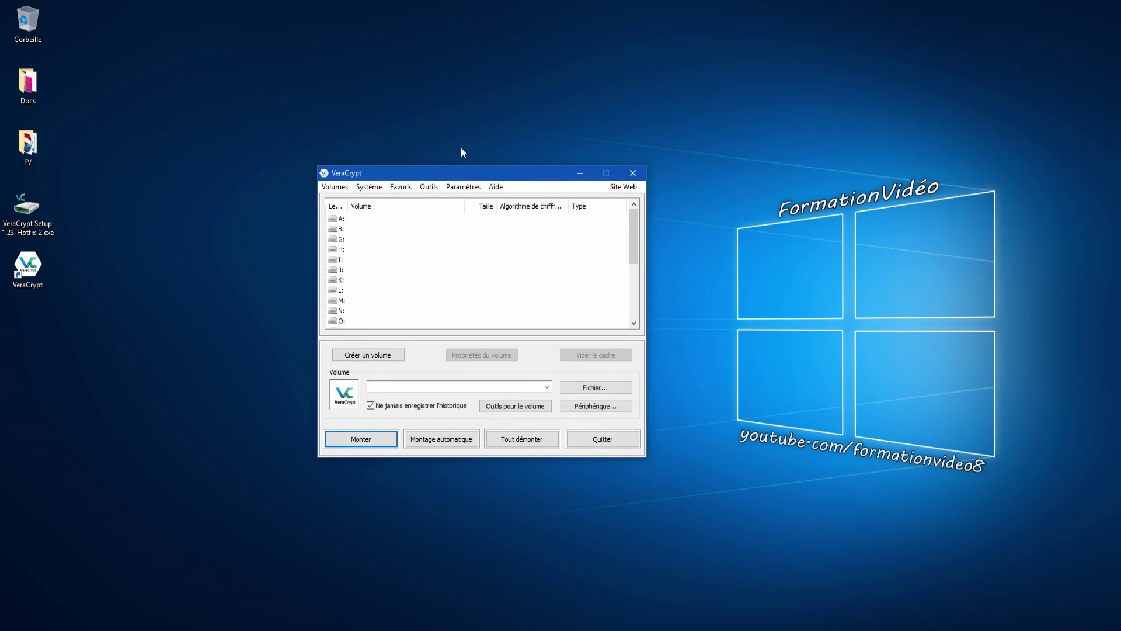
- Open the Volumes menu in VeraCrypt's main window
drag(496, 177, 508, 161)
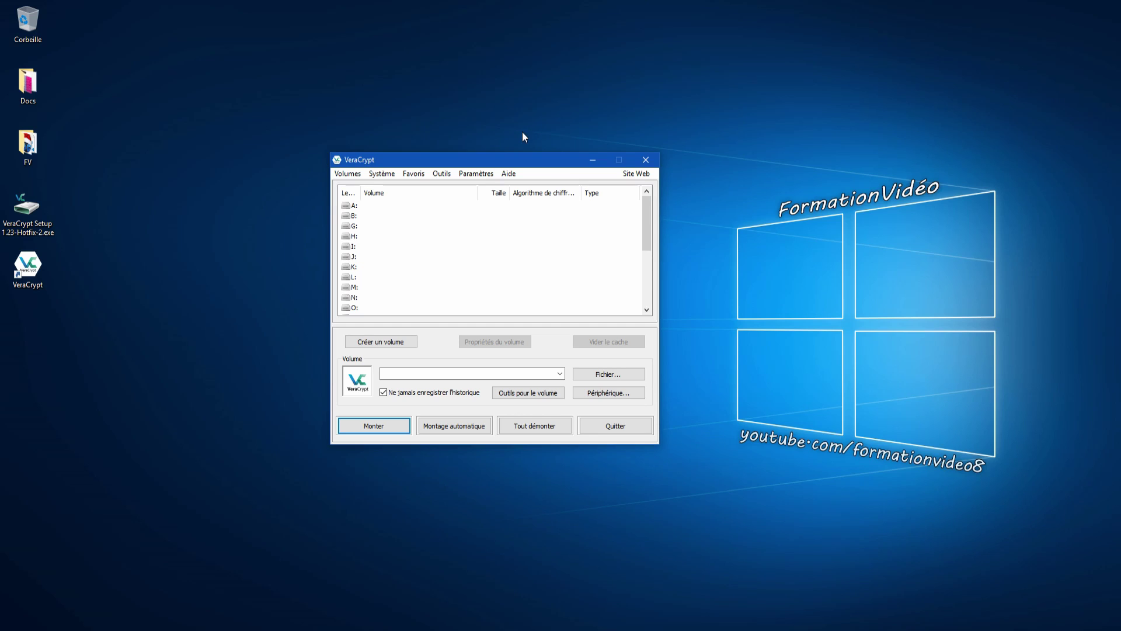
click(347, 174)
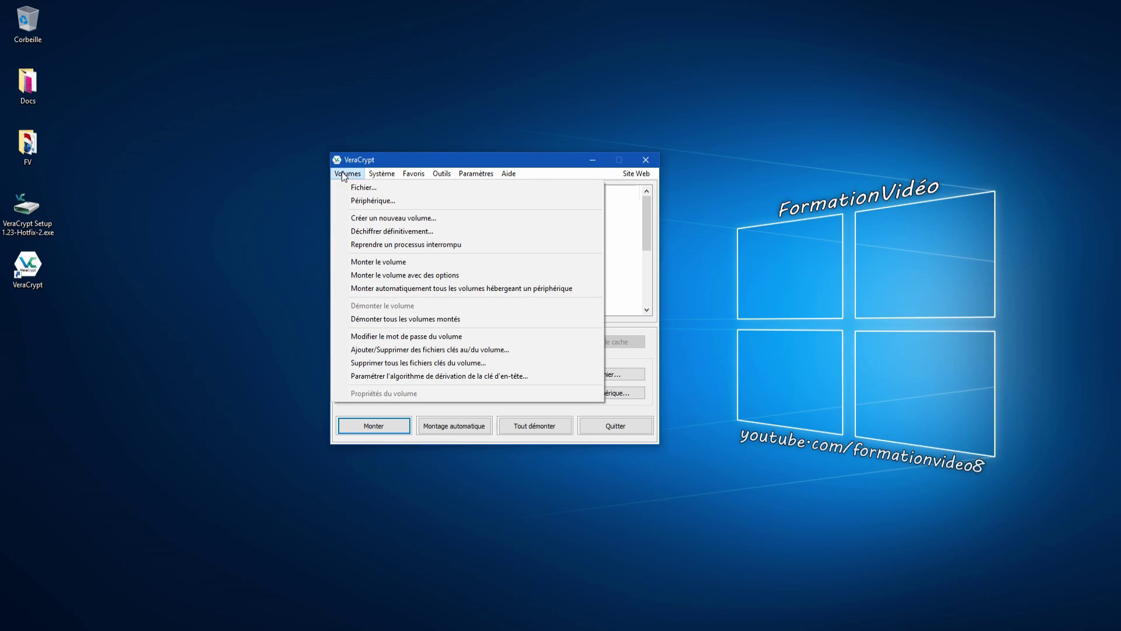
- Start a new standard volume that encrypts a non-system partition
click(376, 218)
drag(556, 204, 471, 180)
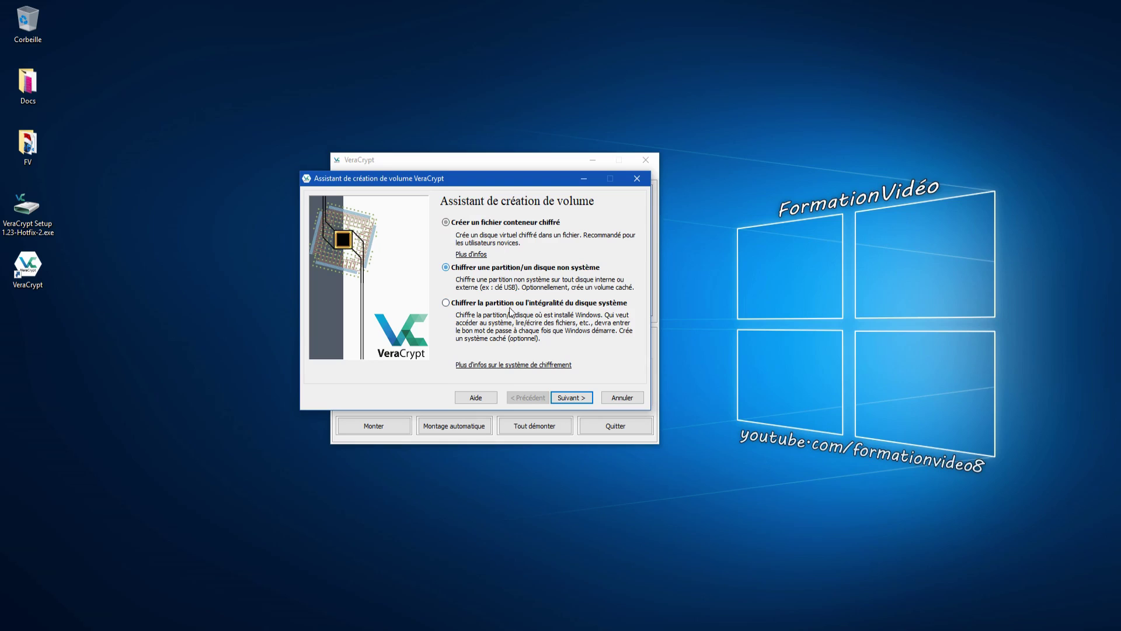
click(450, 267)
click(569, 397)
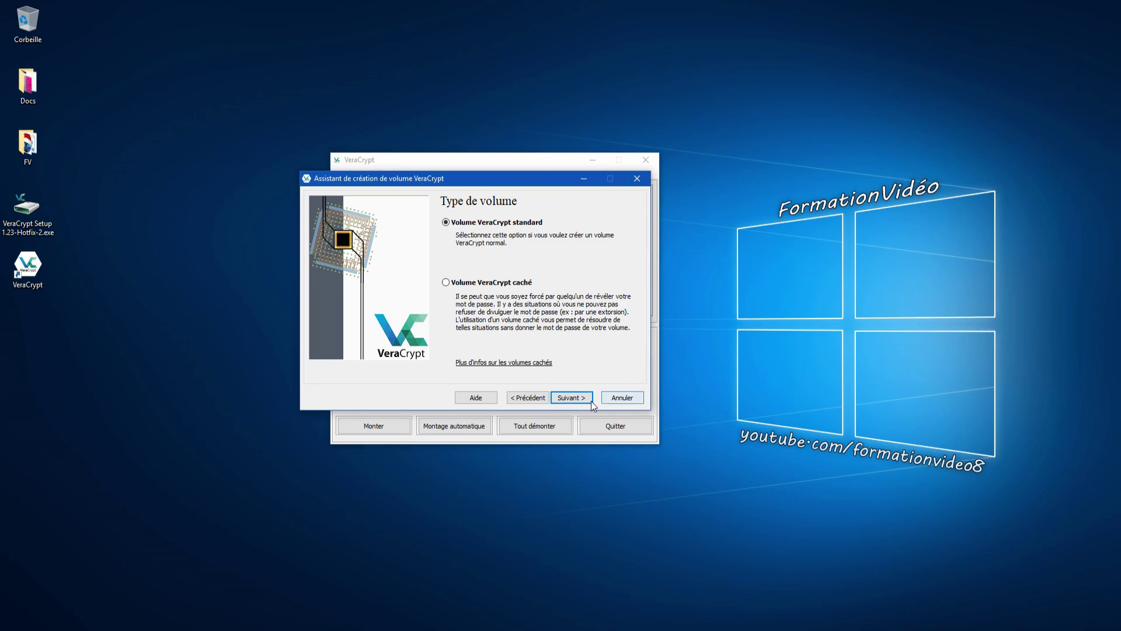
click(573, 399)
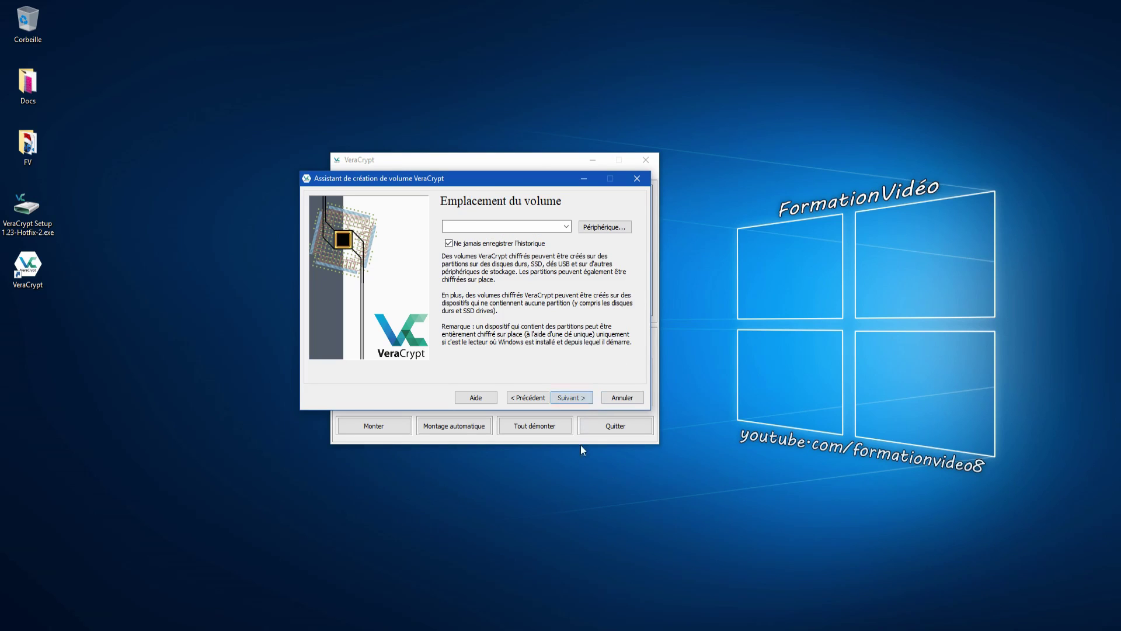
- Pick the USBKEY partition \Device\Harddisk2\Partition1 (F:, 953 Mo) as the volume location
click(566, 227)
click(566, 227)
click(605, 227)
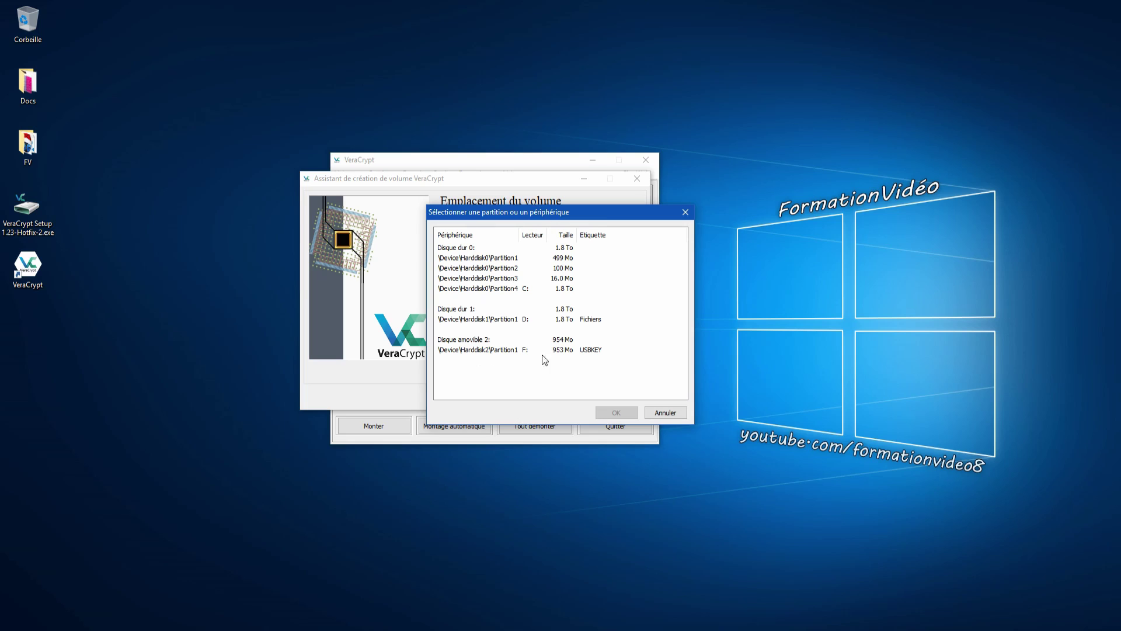
click(497, 351)
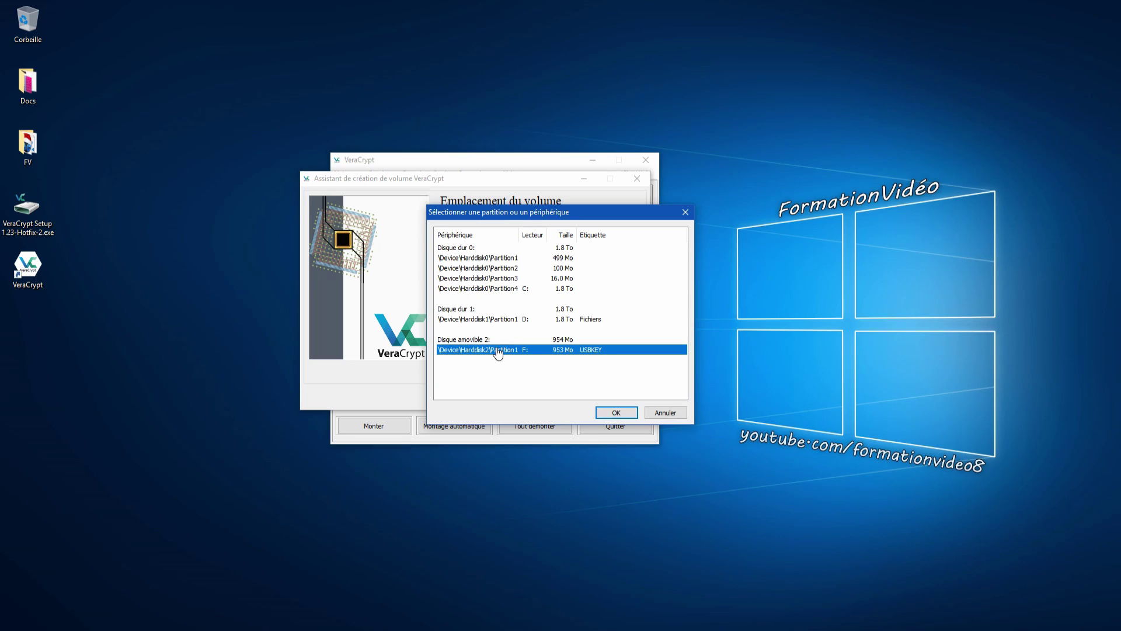
click(617, 413)
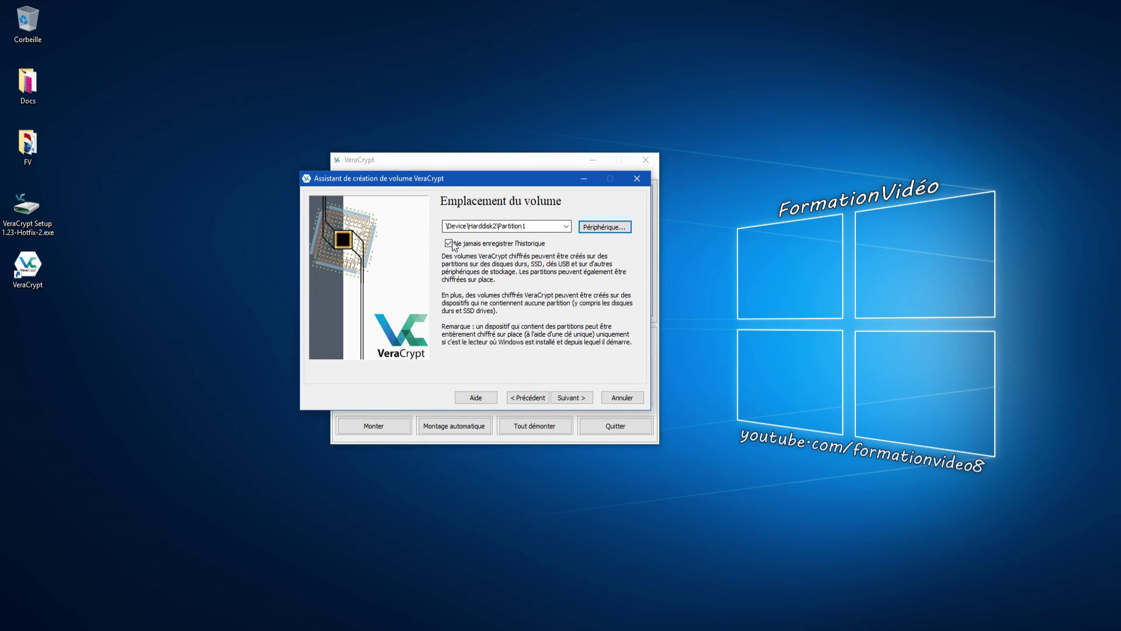
click(571, 397)
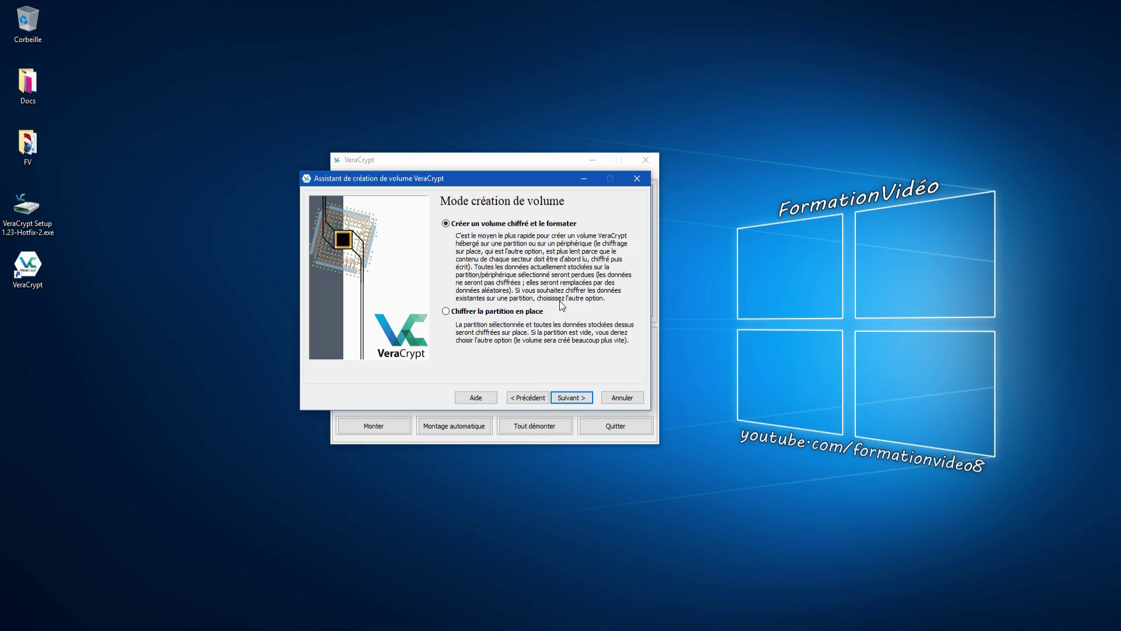
- Compare in-place encryption with formatting, then choose 'Créer un volume chiffré et le formater'
click(505, 312)
click(472, 225)
click(490, 311)
click(485, 229)
click(480, 313)
click(476, 224)
click(572, 398)
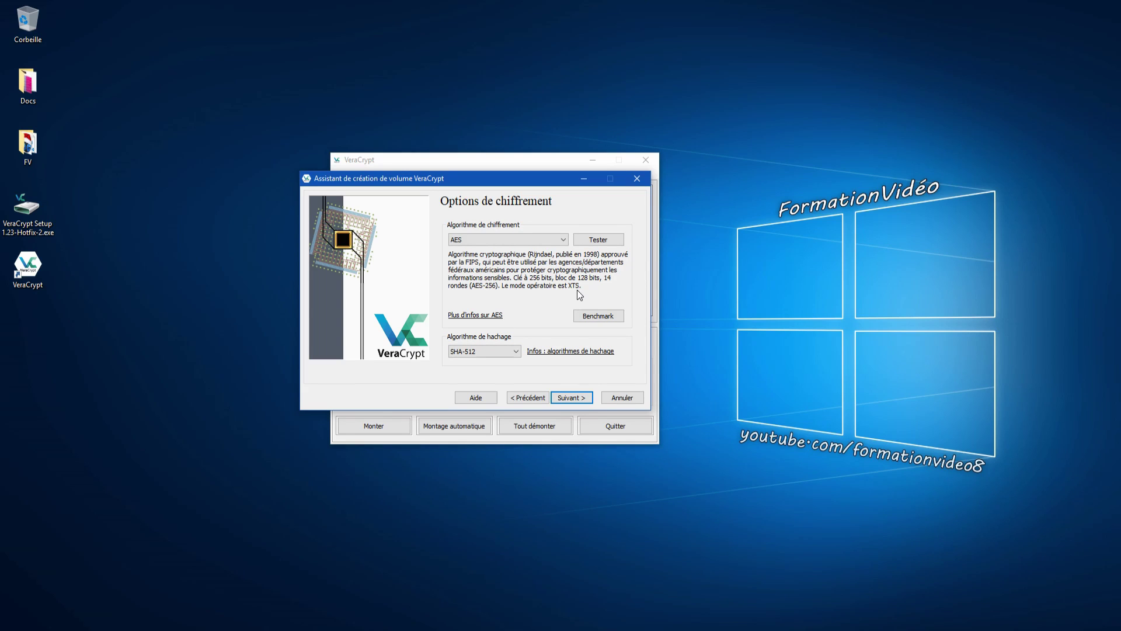
- Accept the AES/SHA-512 encryption options and the 953 MB volume size
drag(525, 178, 545, 188)
click(591, 403)
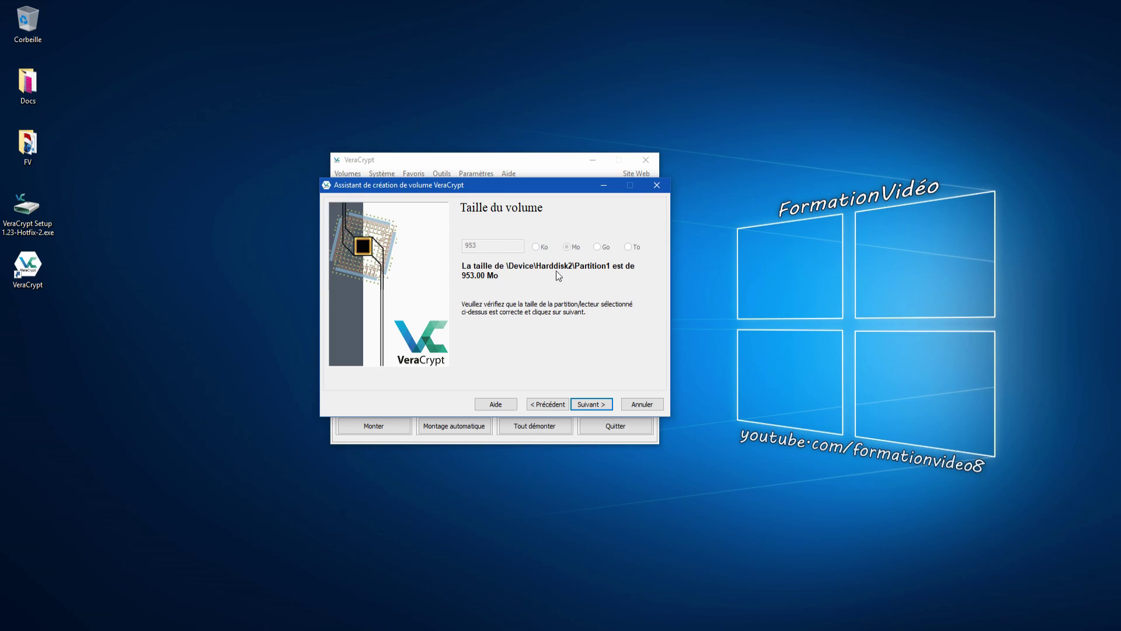
click(591, 403)
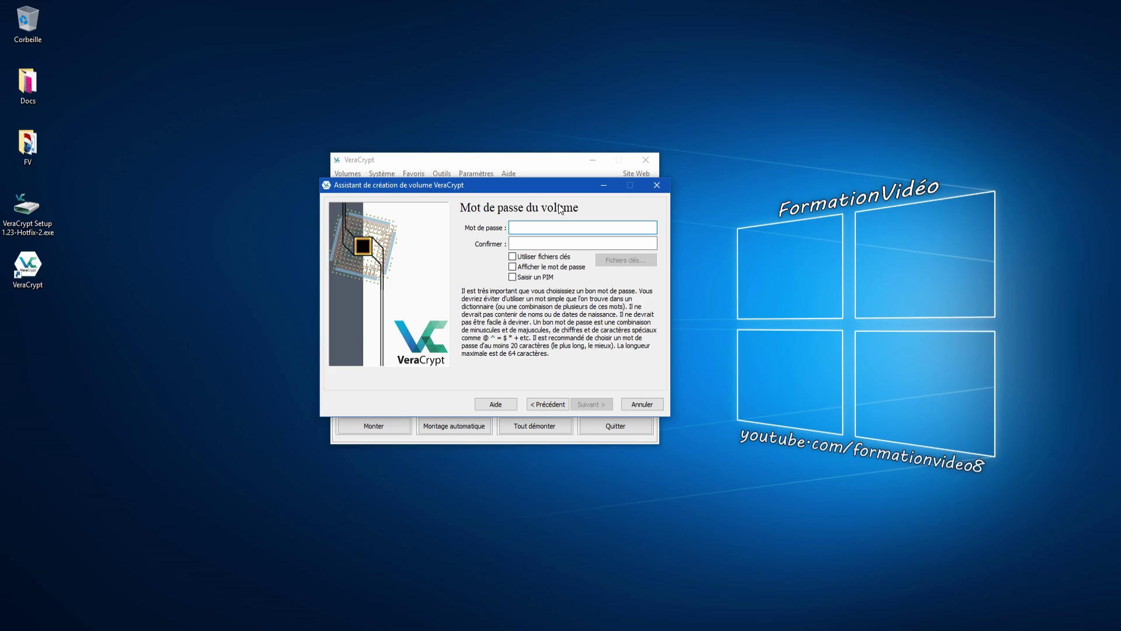
- Enter a five-character password, check it with Afficher le mot de passe, and accept the short-password warning
text(••)
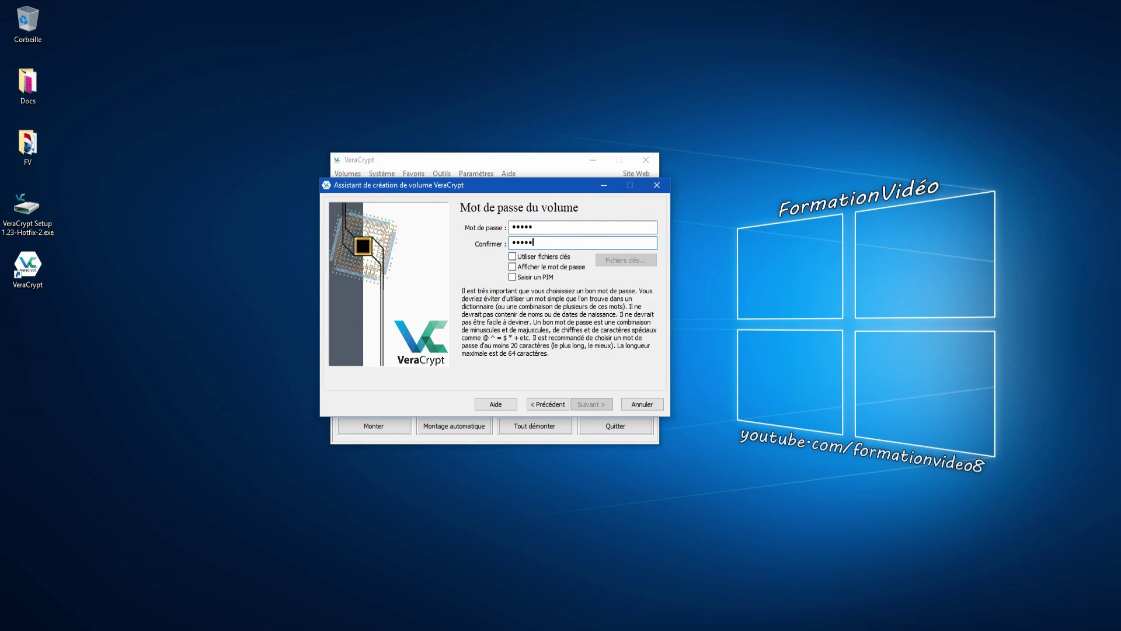
click(513, 267)
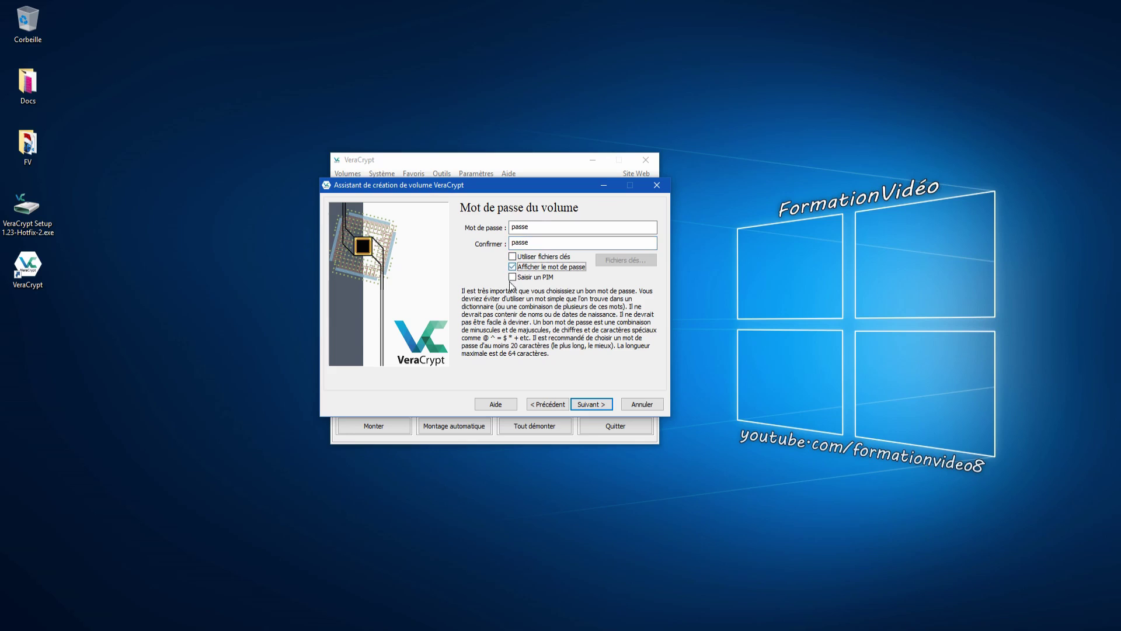
click(552, 228)
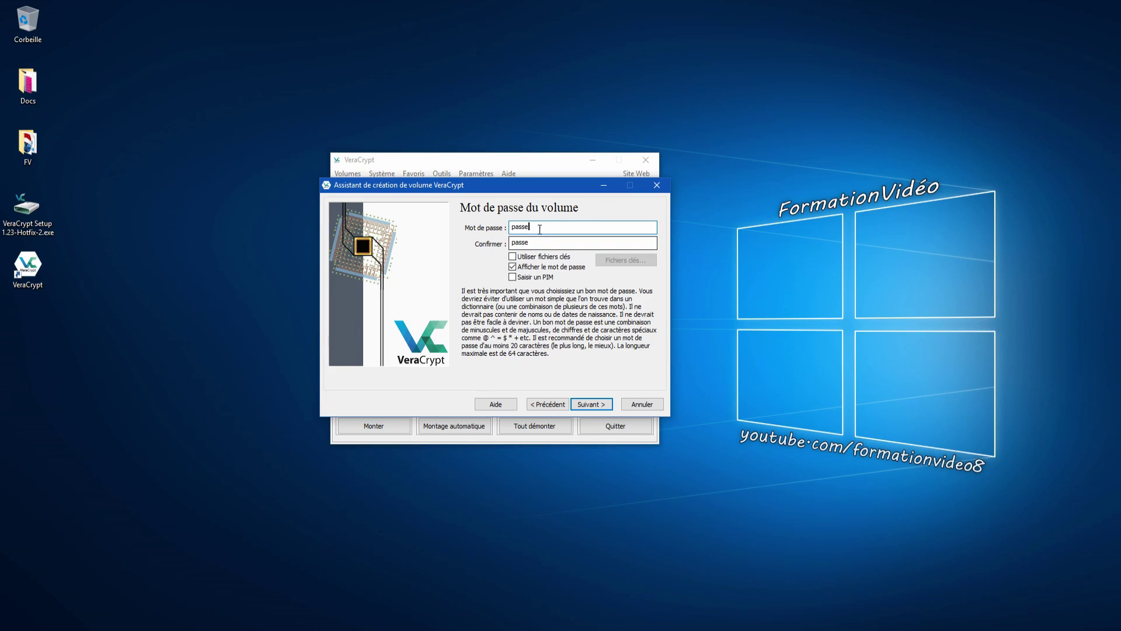
click(513, 269)
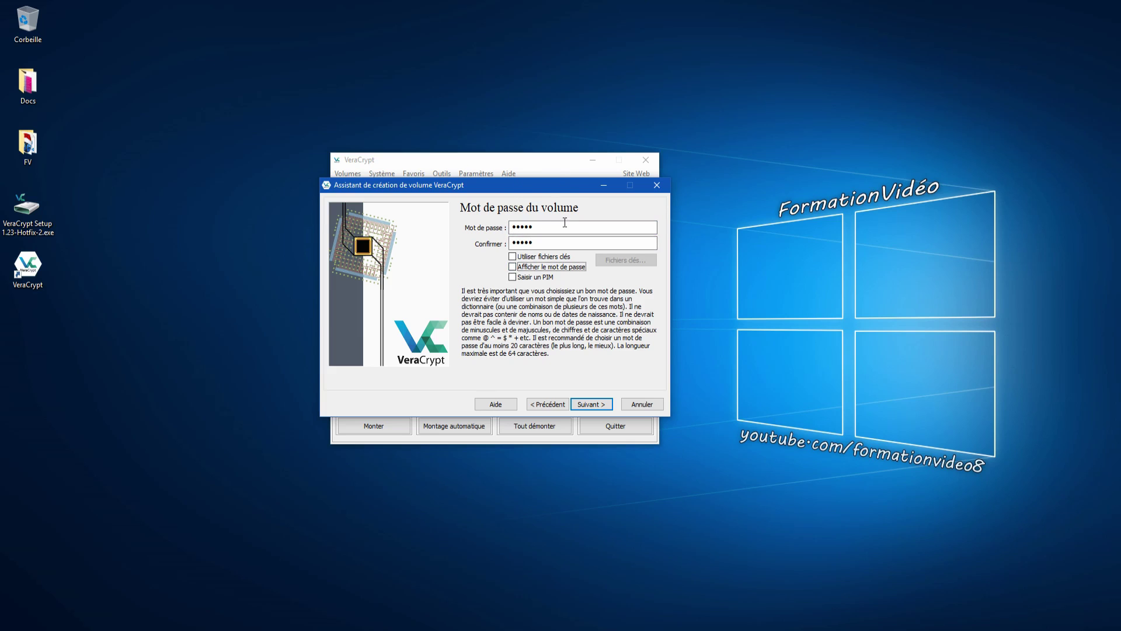
click(612, 403)
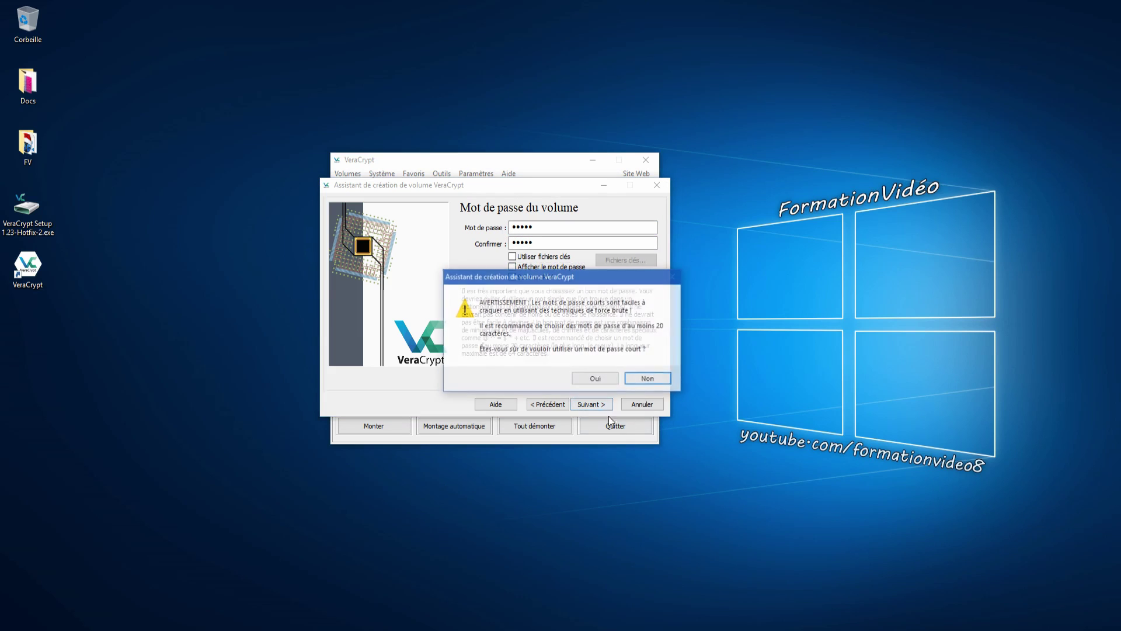
drag(550, 282, 450, 203)
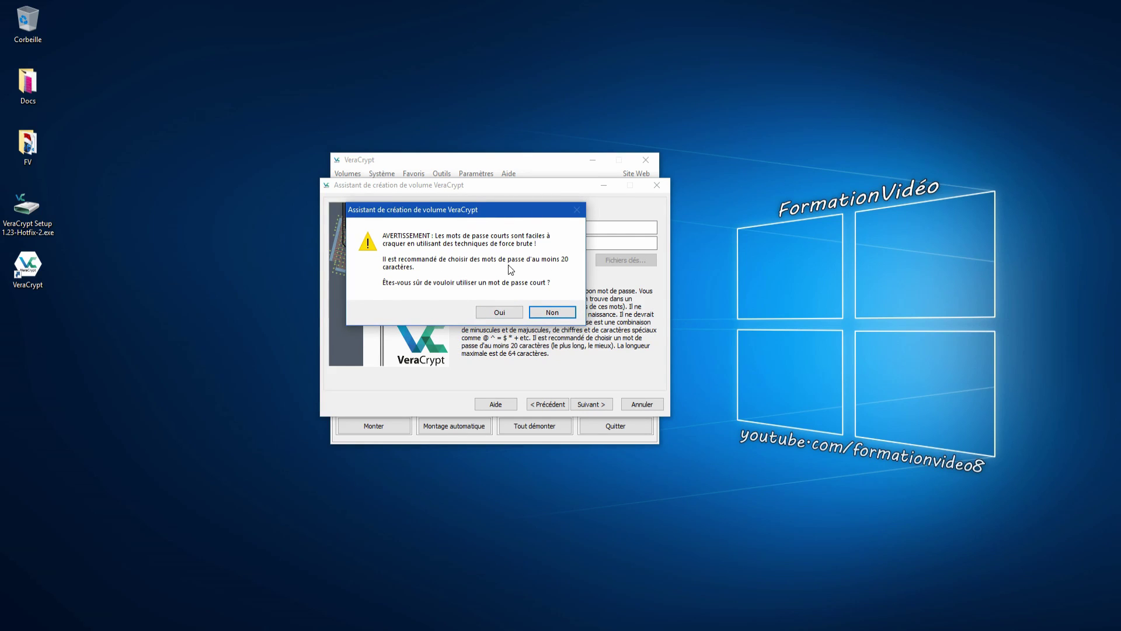
click(512, 314)
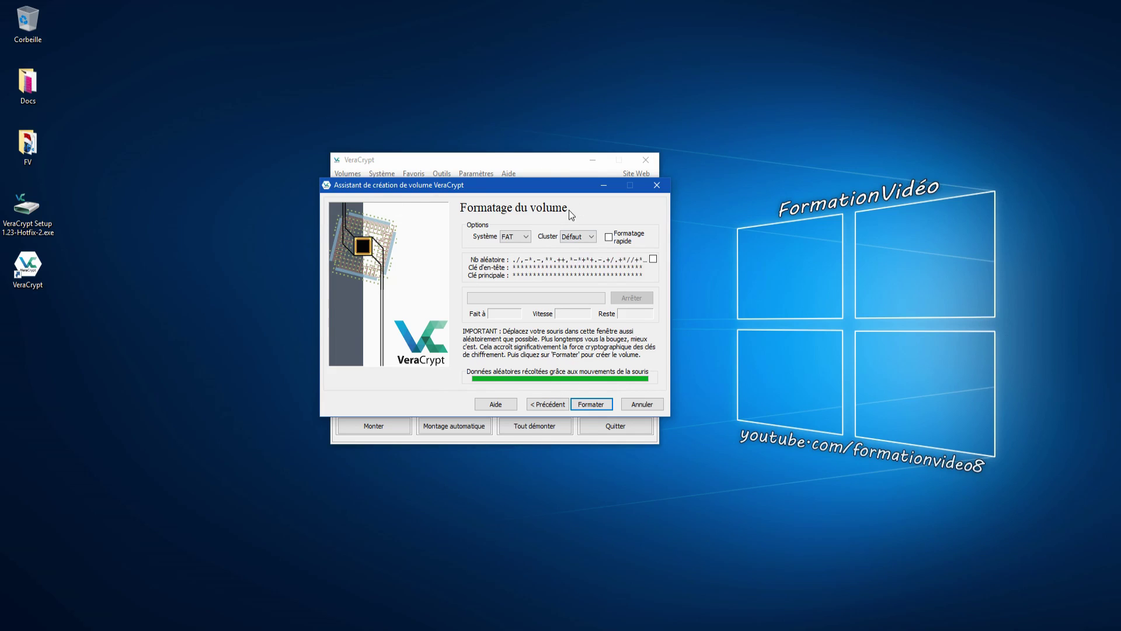
- Keep FAT with the default cluster size and tick Formatage rapide
click(525, 241)
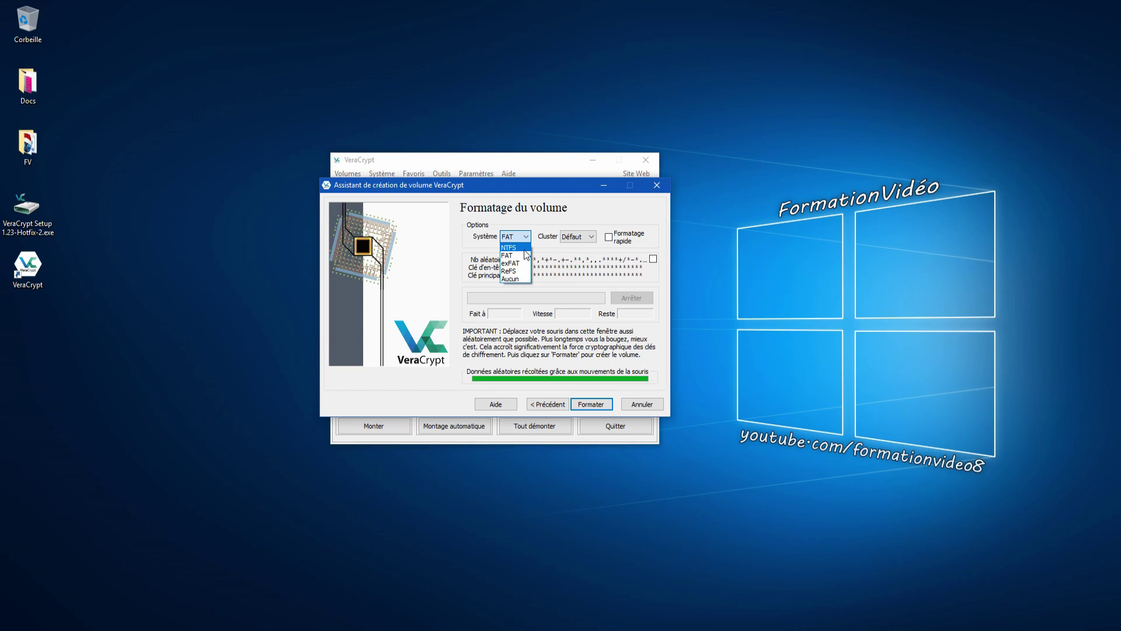
click(513, 255)
click(586, 240)
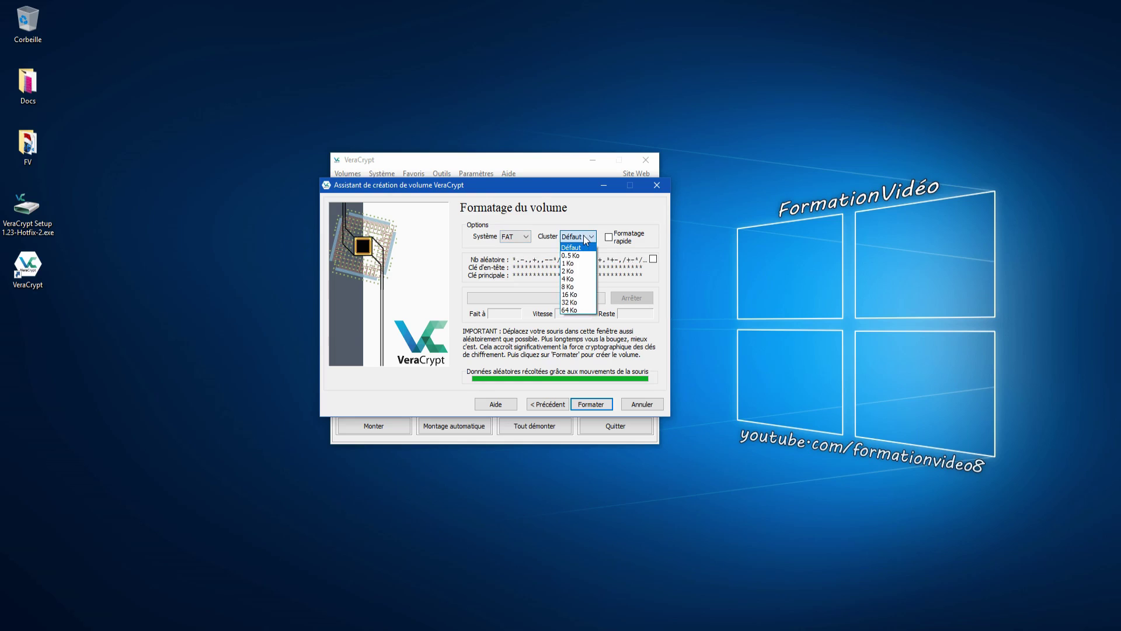
click(586, 240)
click(609, 237)
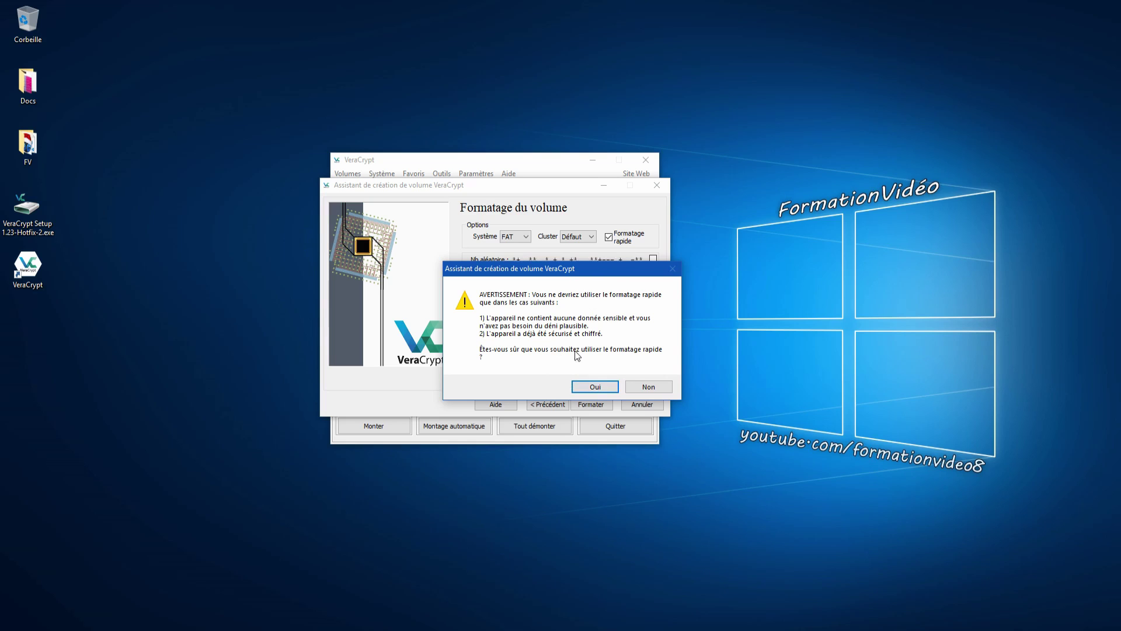
- Decline quick formatting, then format the USB partition and confirm erasing its files
click(646, 386)
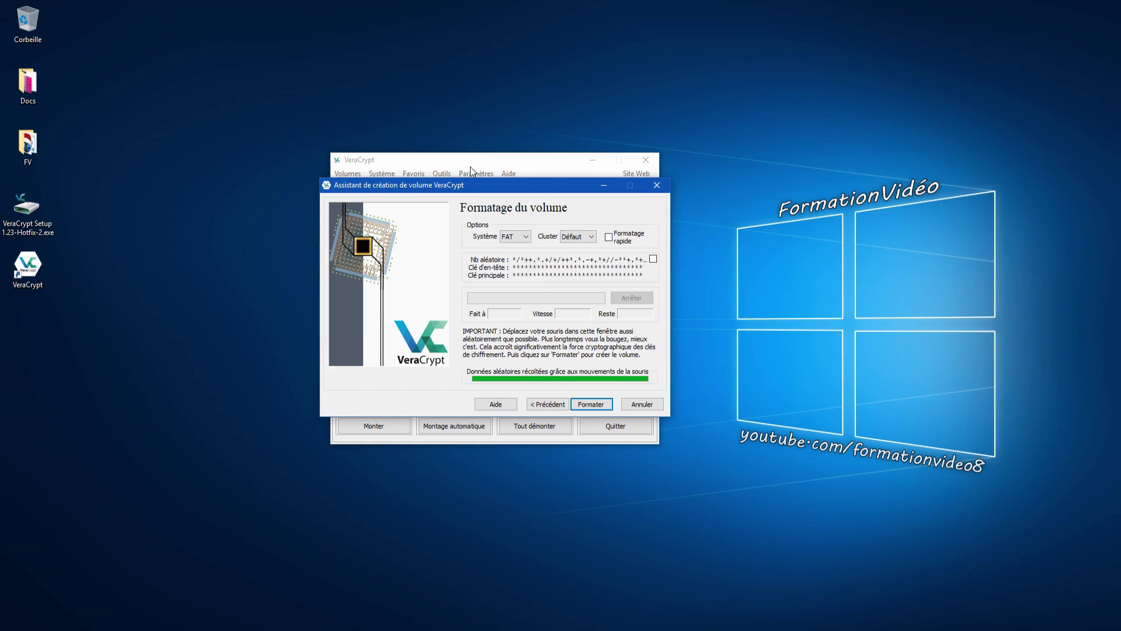
click(583, 404)
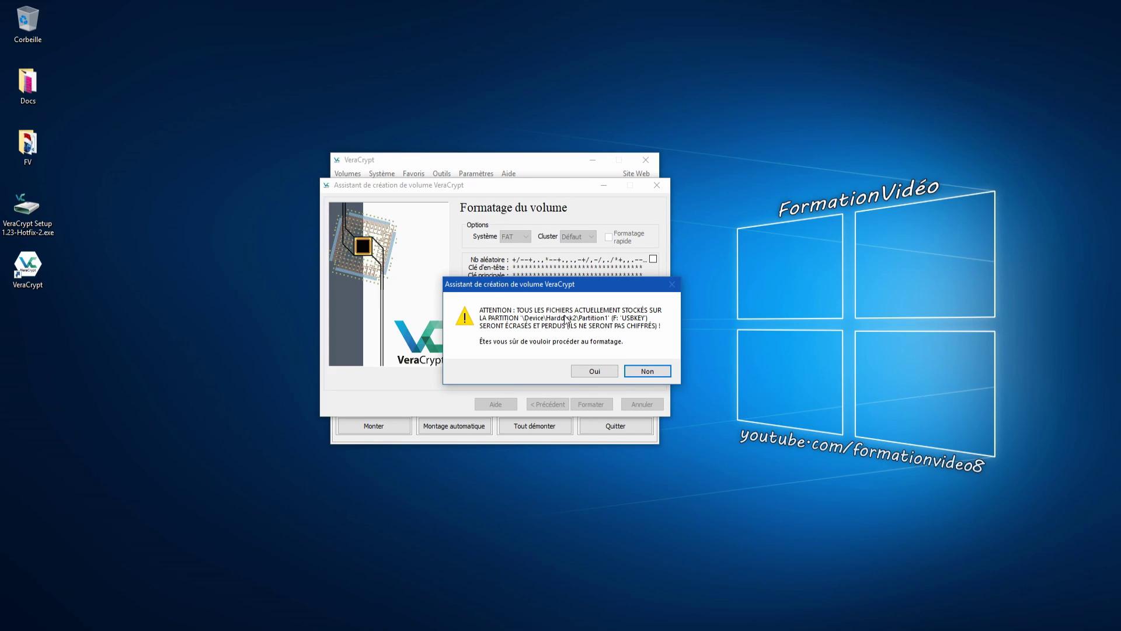
click(597, 372)
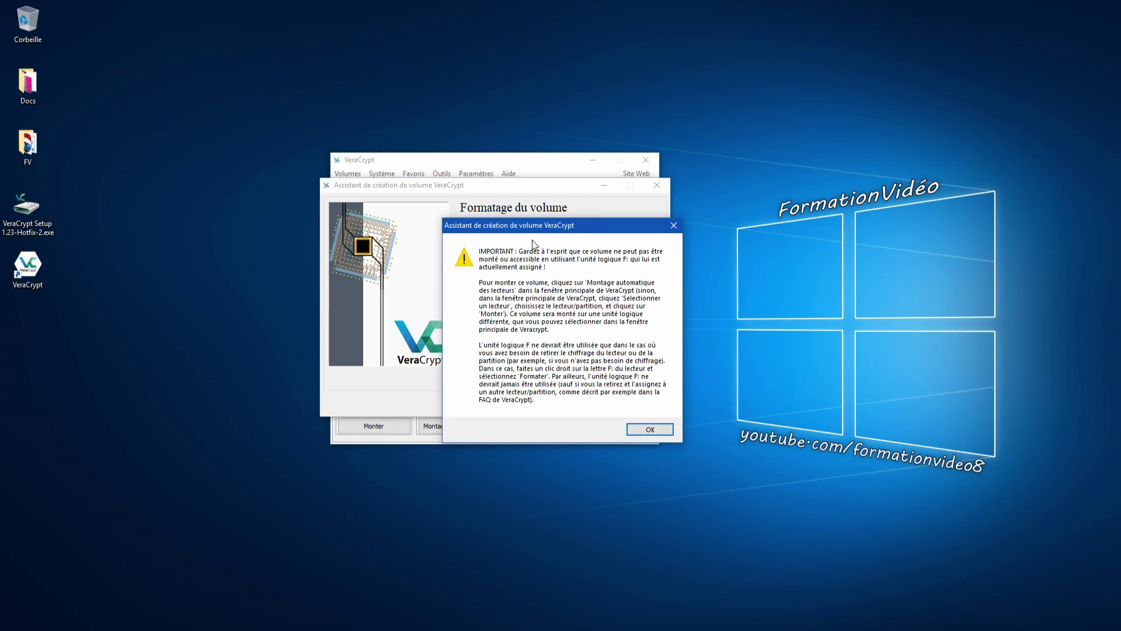
- Acknowledge the drive-letter notice and volume-created message, then close the wizard and main VeraCrypt window
click(637, 431)
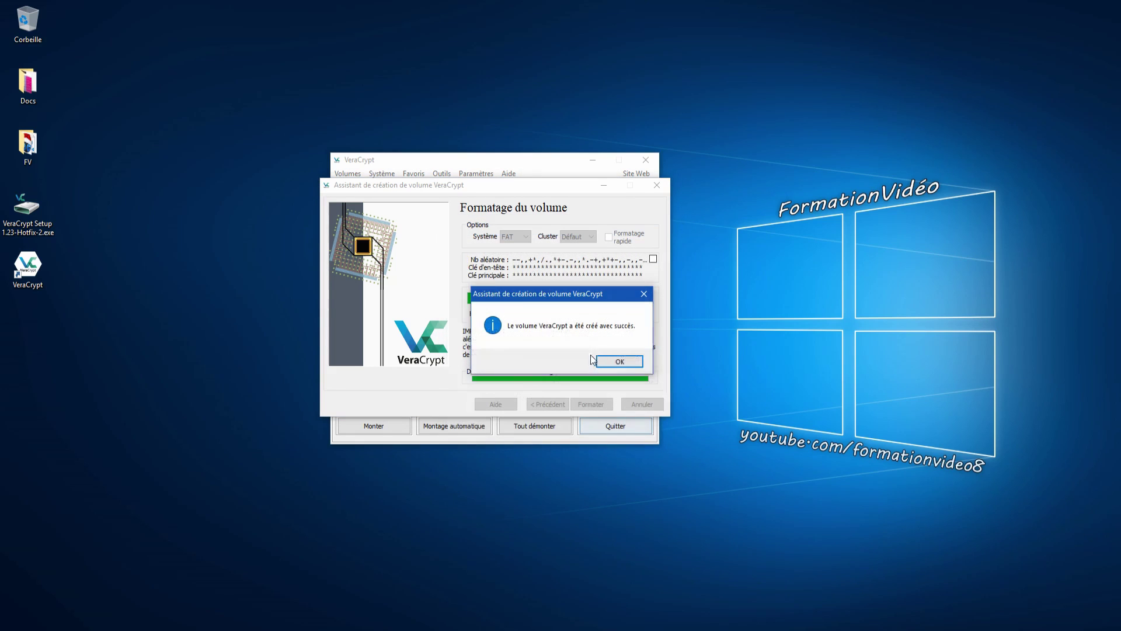
click(612, 363)
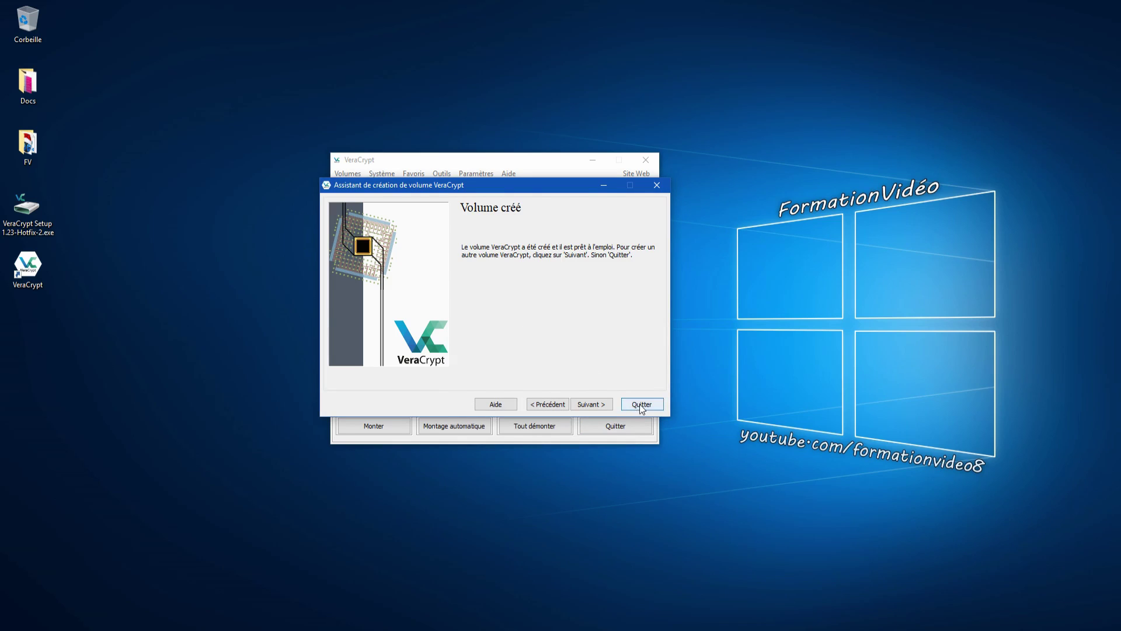
click(640, 404)
click(645, 160)
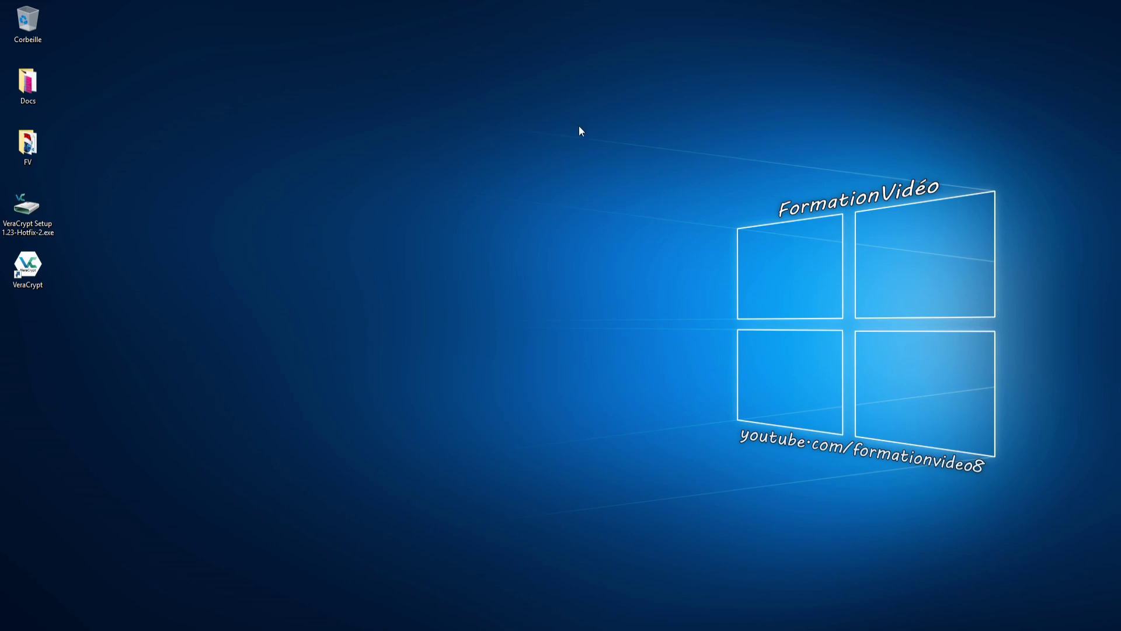
- Quit VeraCrypt completely from its background tray icon
click(1019, 630)
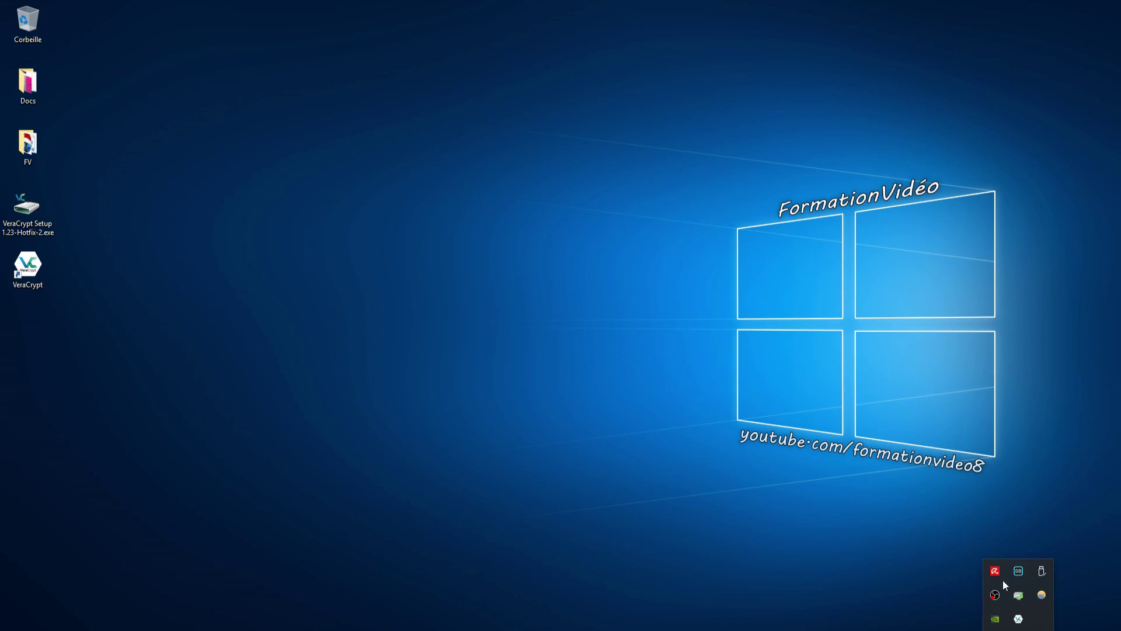
right_click(1019, 619)
click(1022, 606)
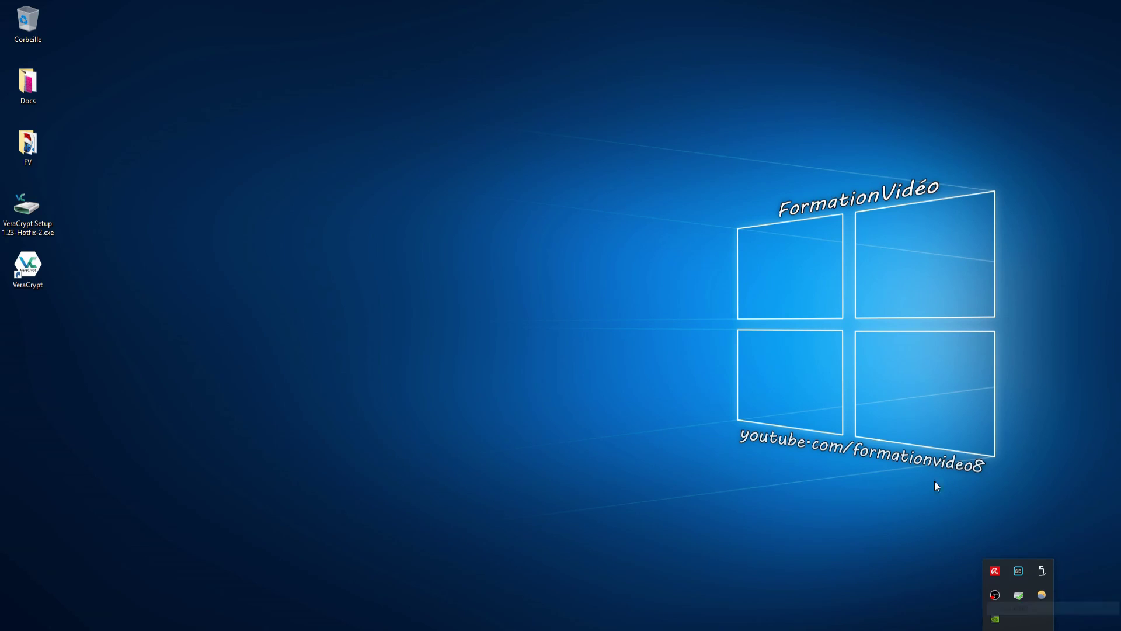
- Eject the USB mass storage device from the notification area
click(1040, 572)
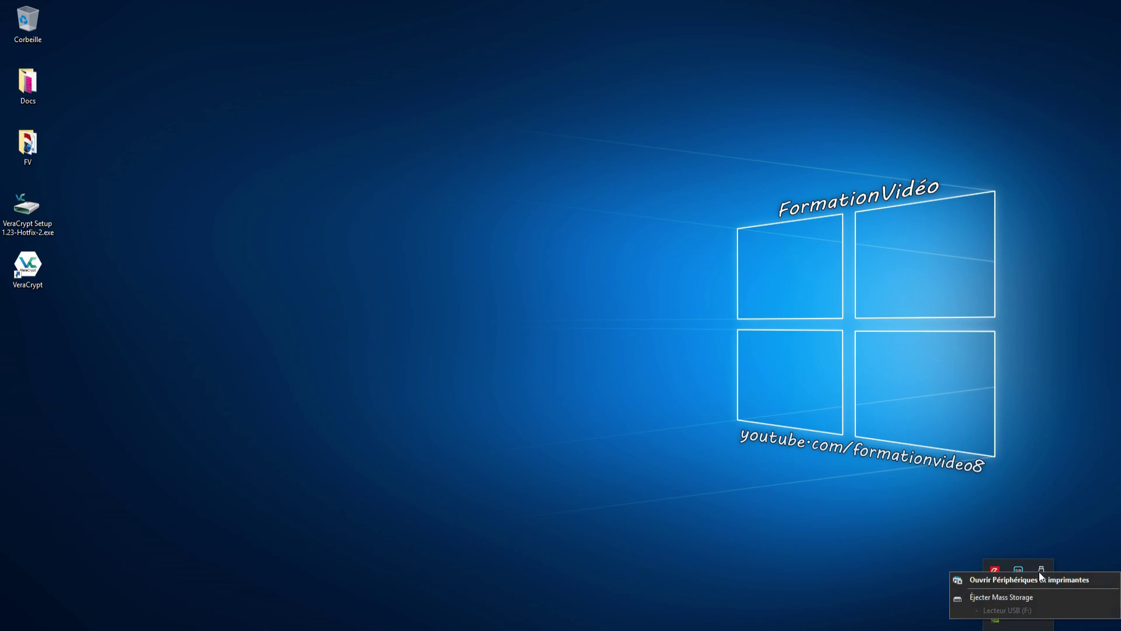
click(1022, 595)
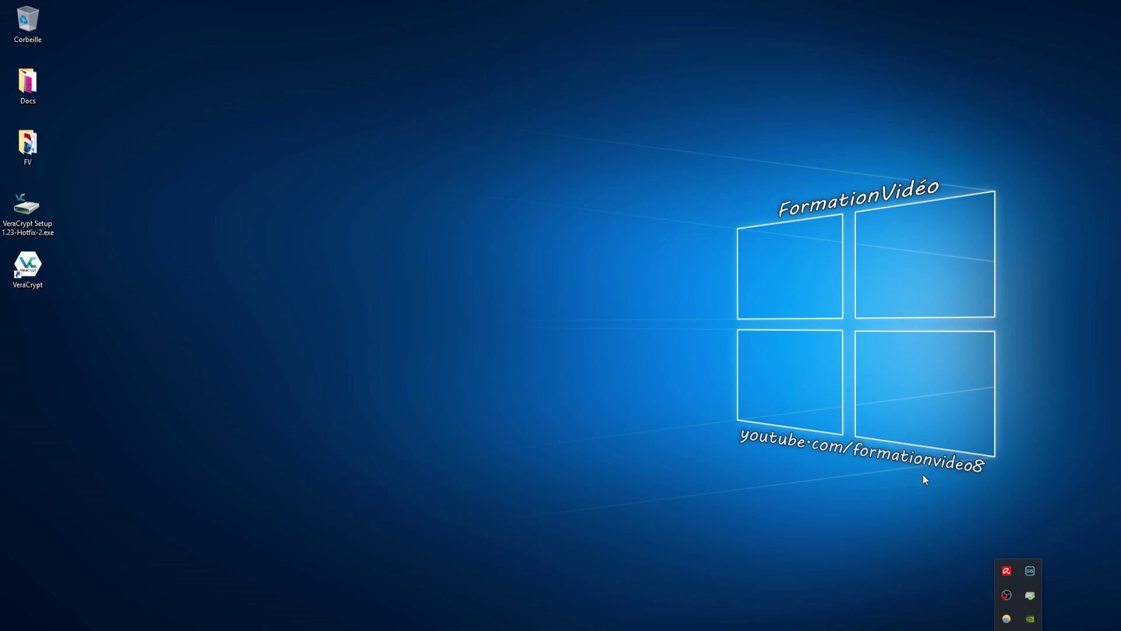
click(1018, 630)
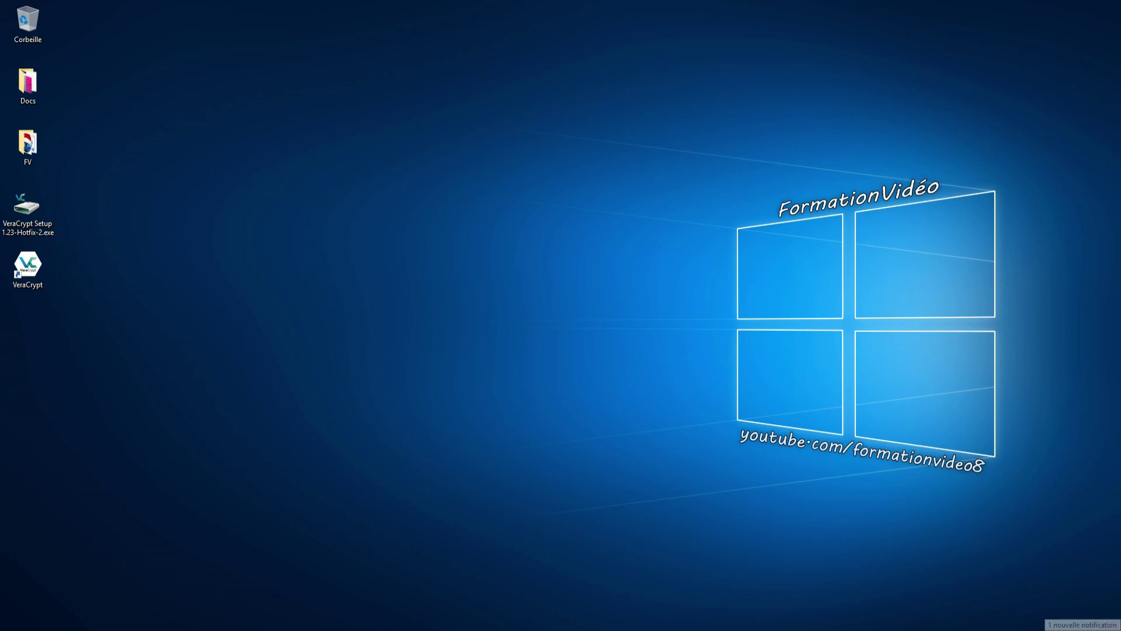
click(1108, 630)
click(594, 442)
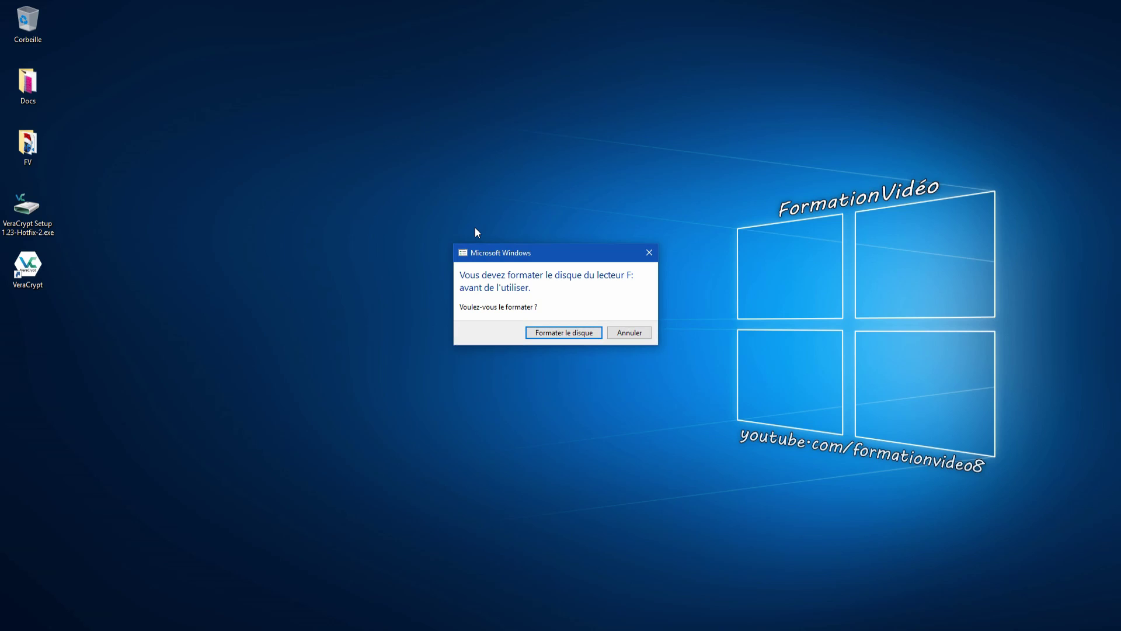
- Move the Windows prompt to format drive F: toward the screen centre
drag(558, 247, 498, 241)
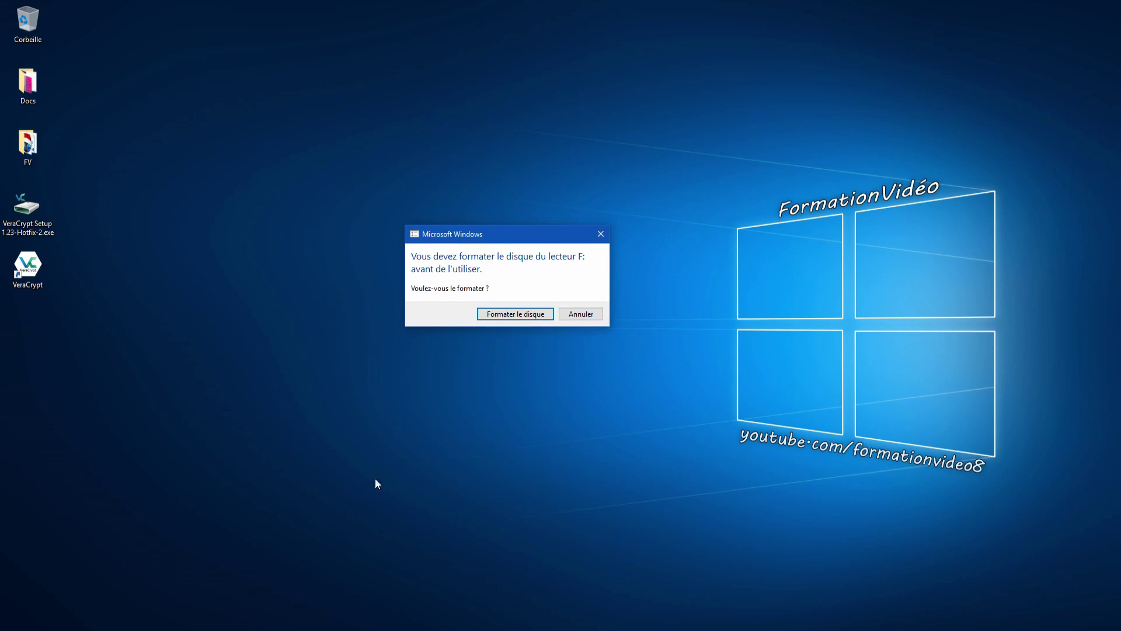
click(243, 619)
drag(519, 242, 520, 257)
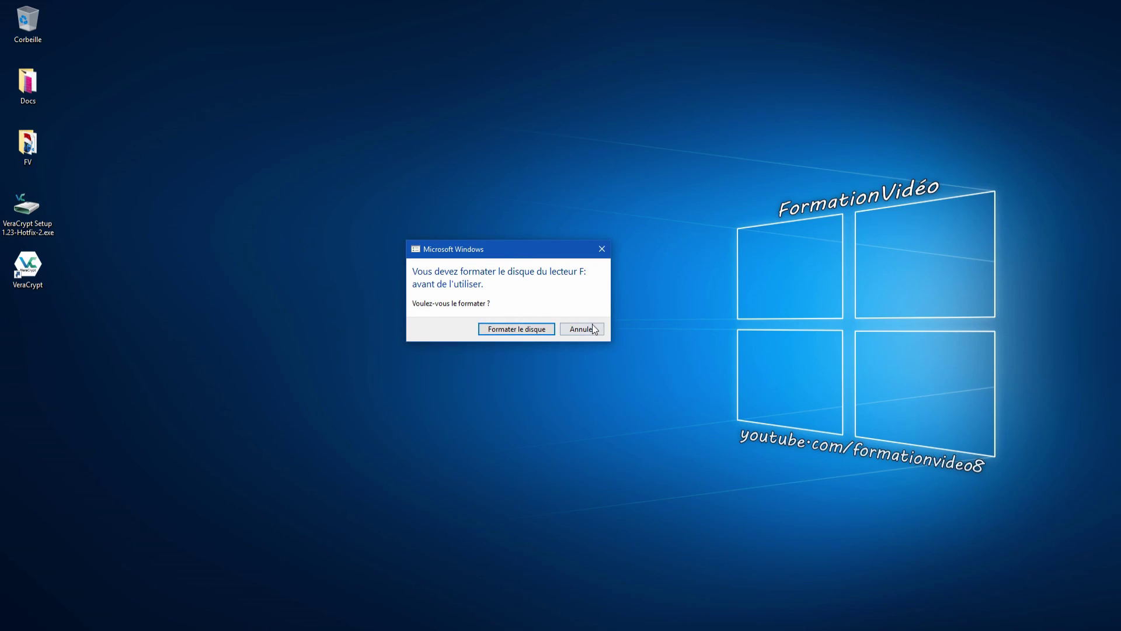
- Close the drive F: format prompt without formatting and relaunch VeraCrypt from the desktop
click(602, 249)
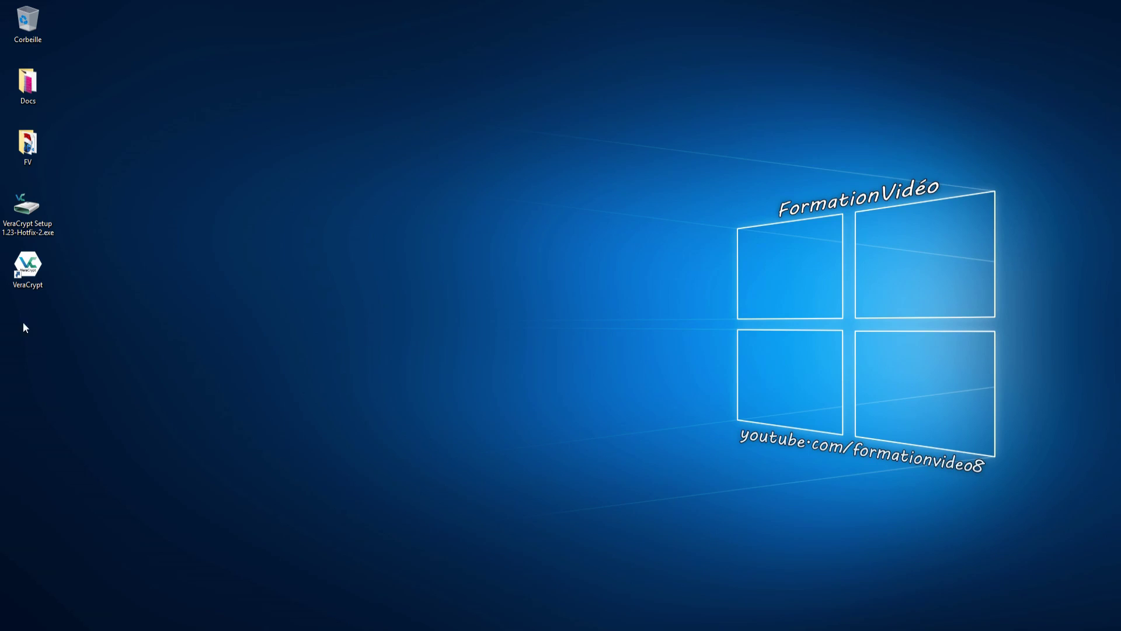
double_click(28, 266)
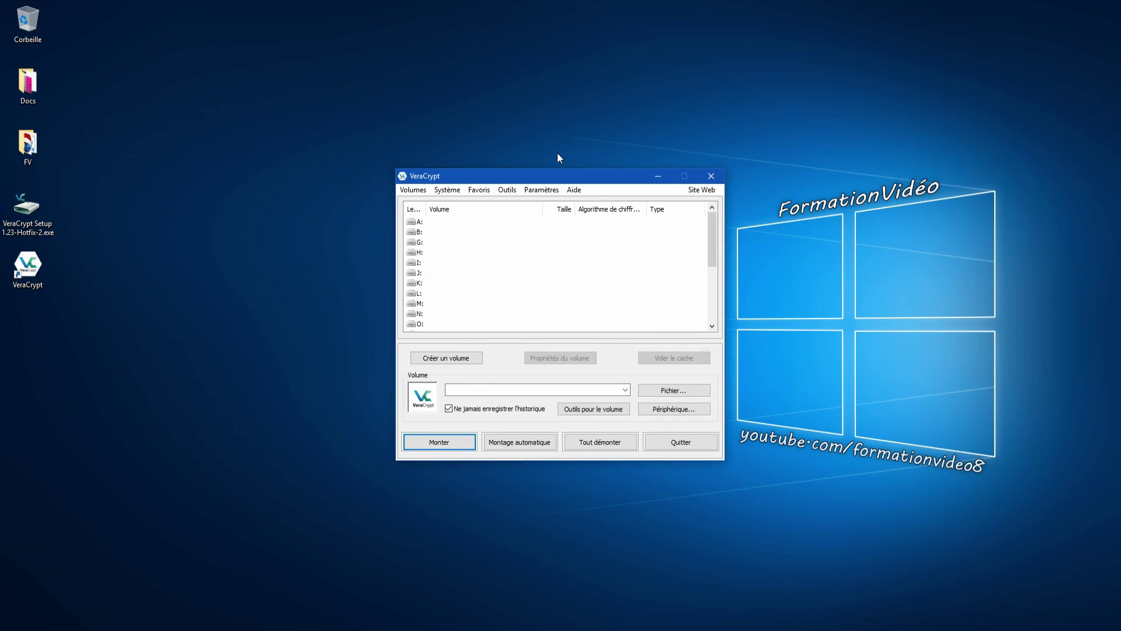
mouse_move(714, 241)
mouse_down()
mouse_move(709, 309)
mouse_move(712, 239)
mouse_up()
- Select drive letter V: in VeraCrypt's drive list
click(422, 224)
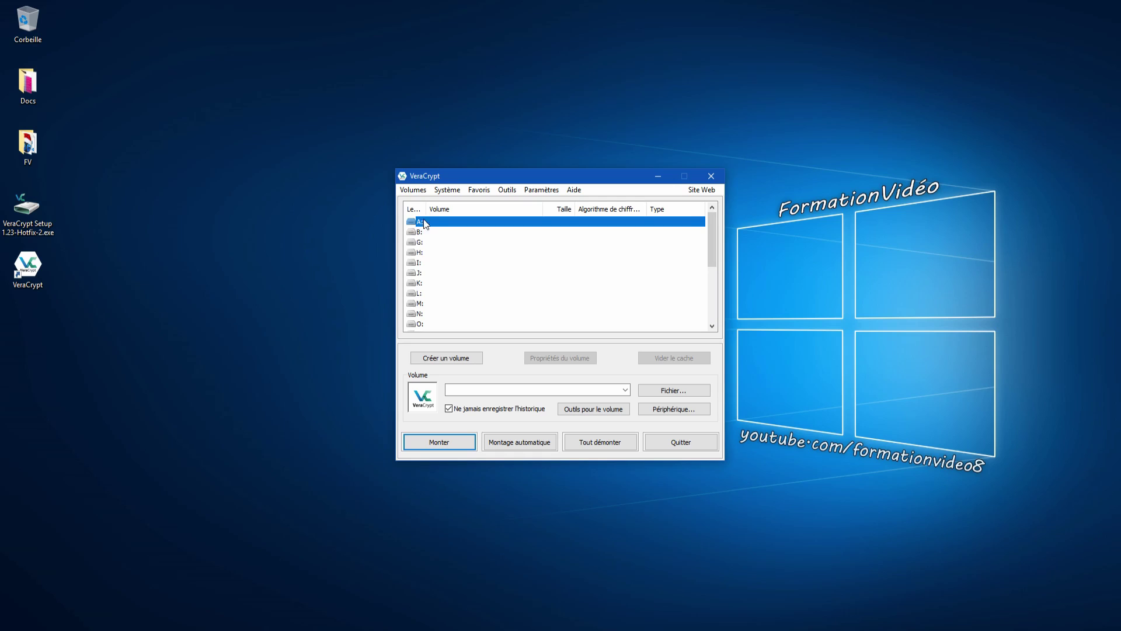
drag(426, 208, 465, 209)
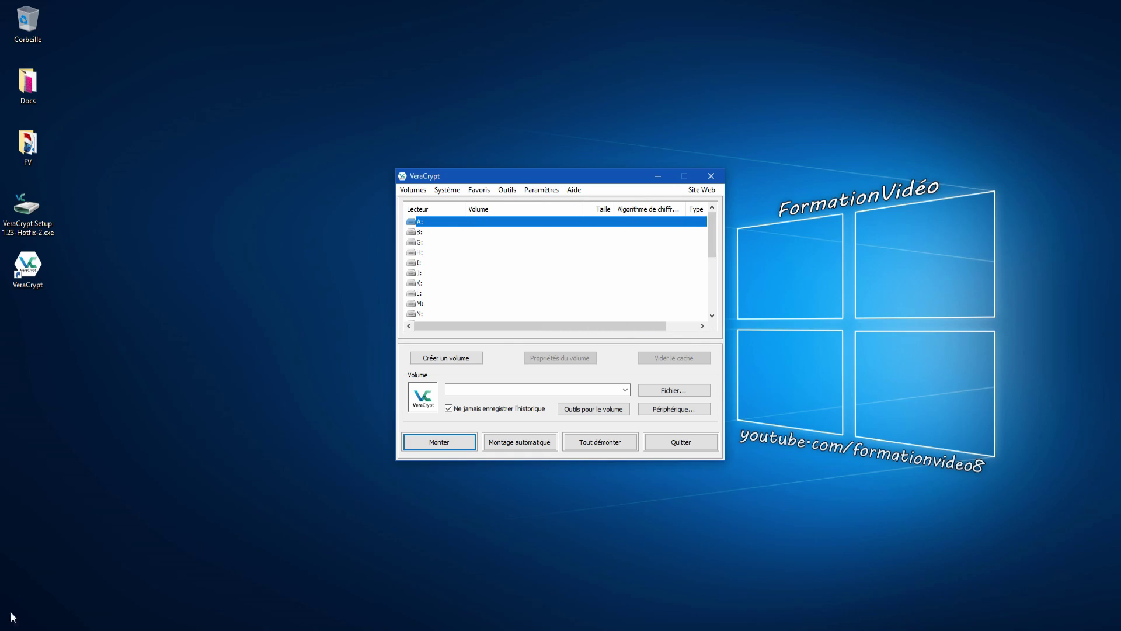
scroll(458, 280, down, 2)
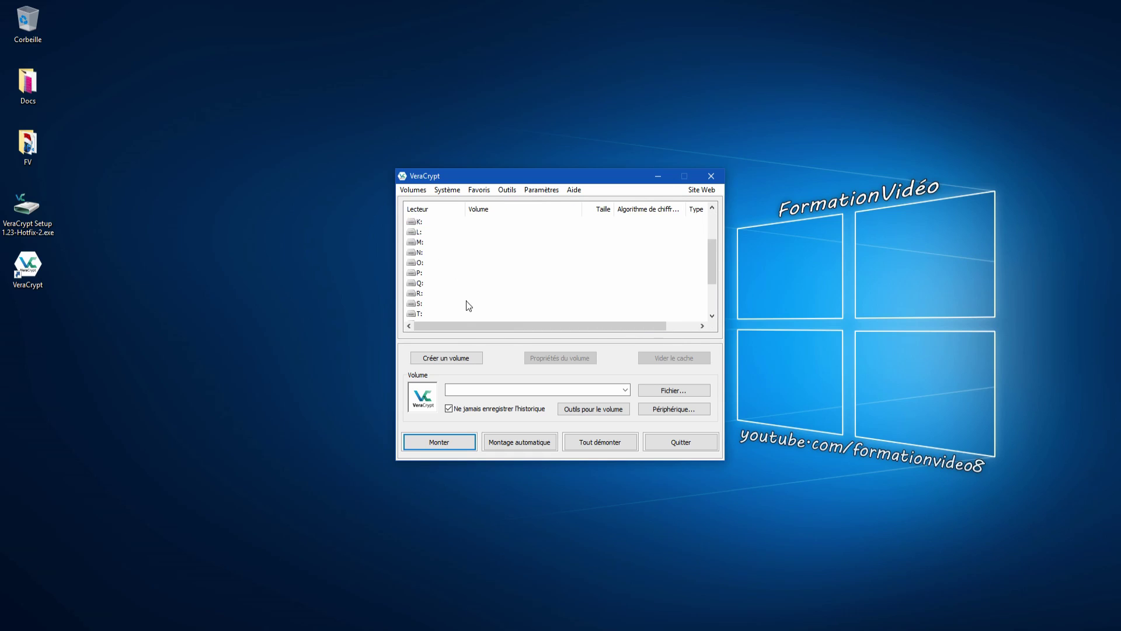
scroll(466, 308, up, 2)
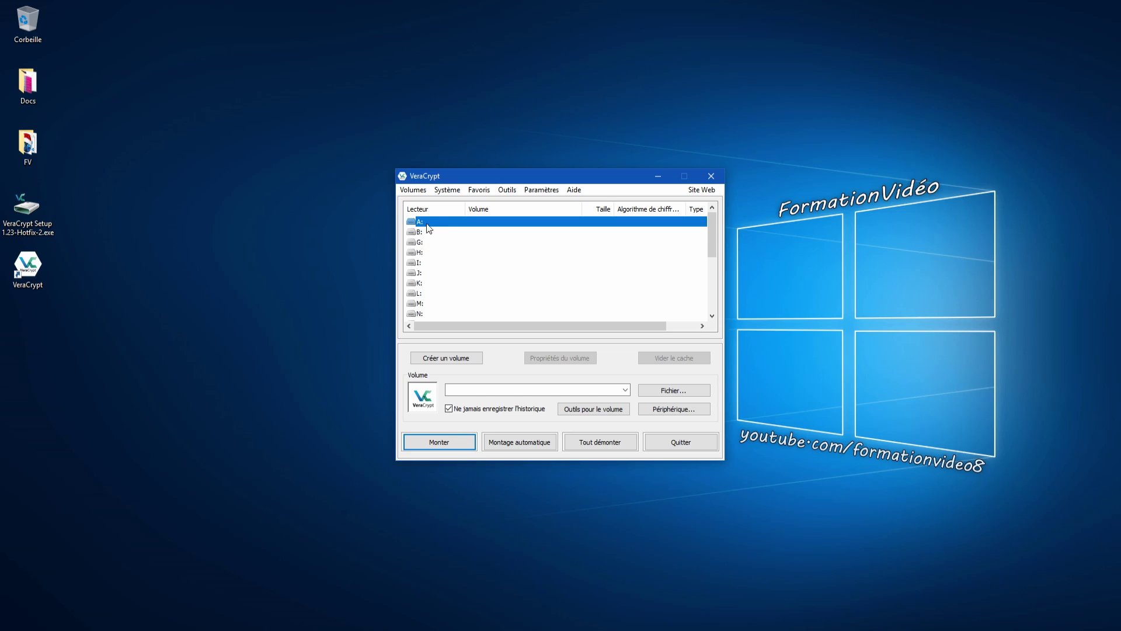
scroll(448, 286, down, 2)
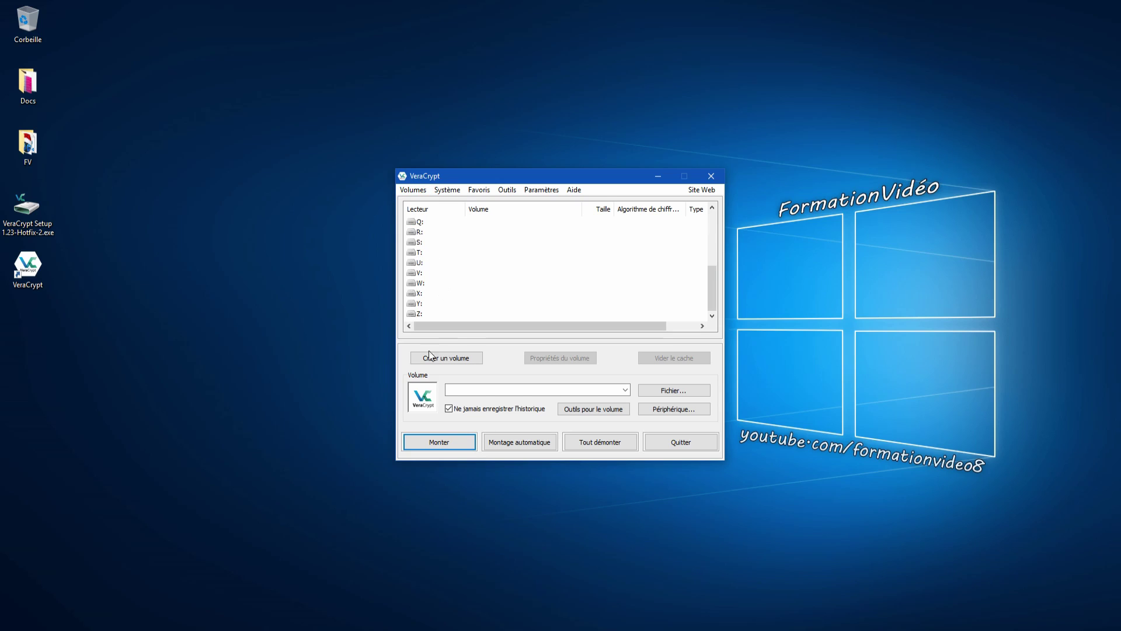
scroll(444, 292, up, 2)
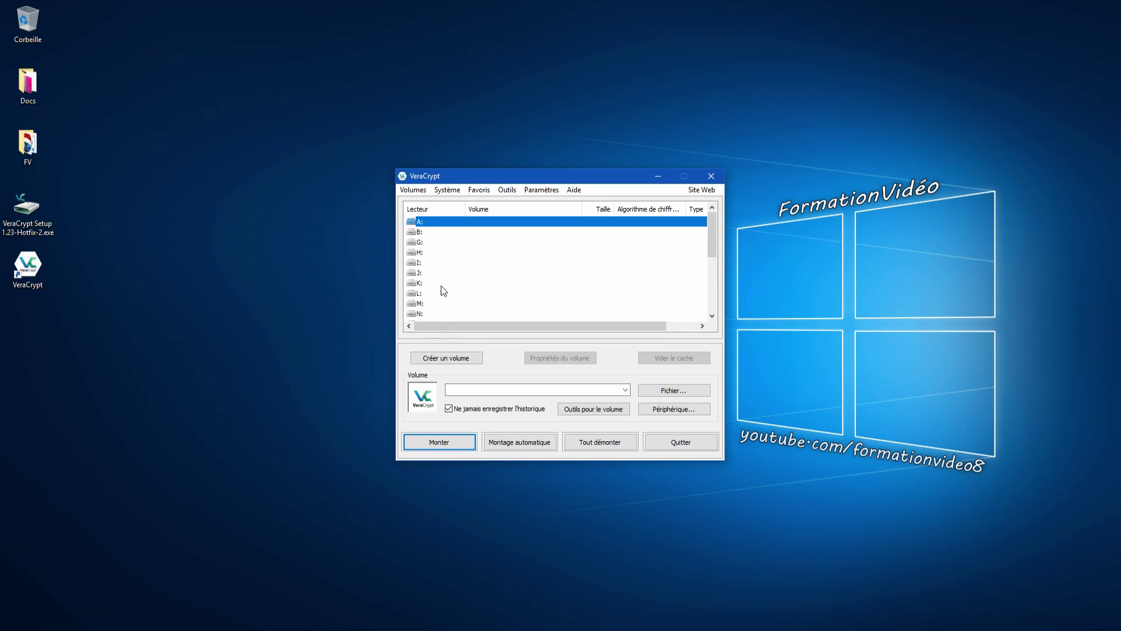
scroll(444, 289, down, 4)
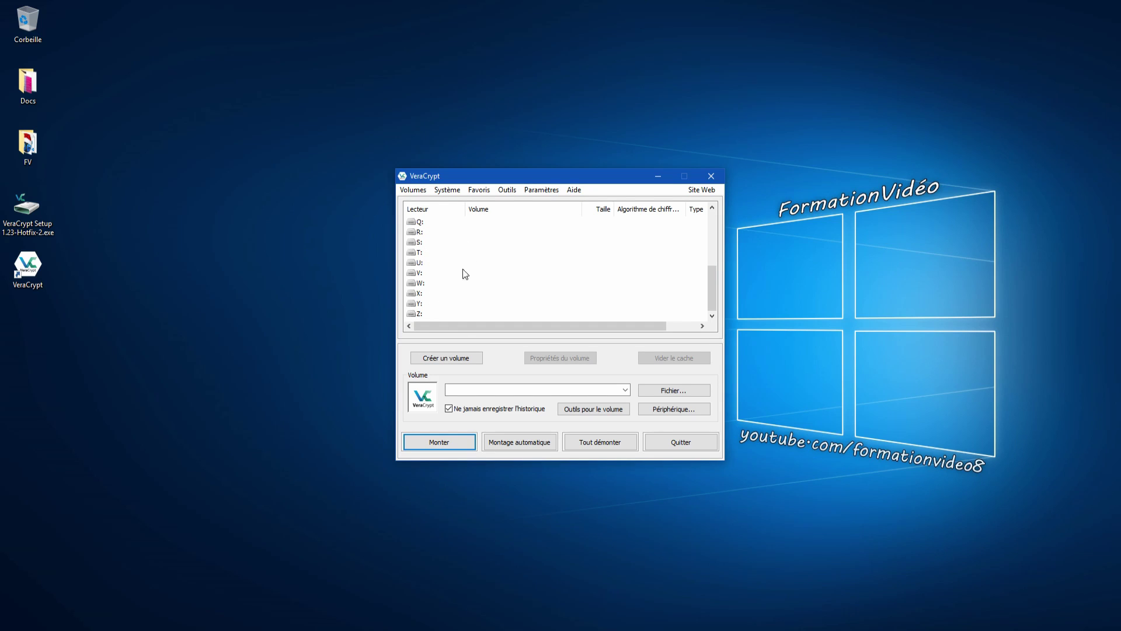
click(426, 273)
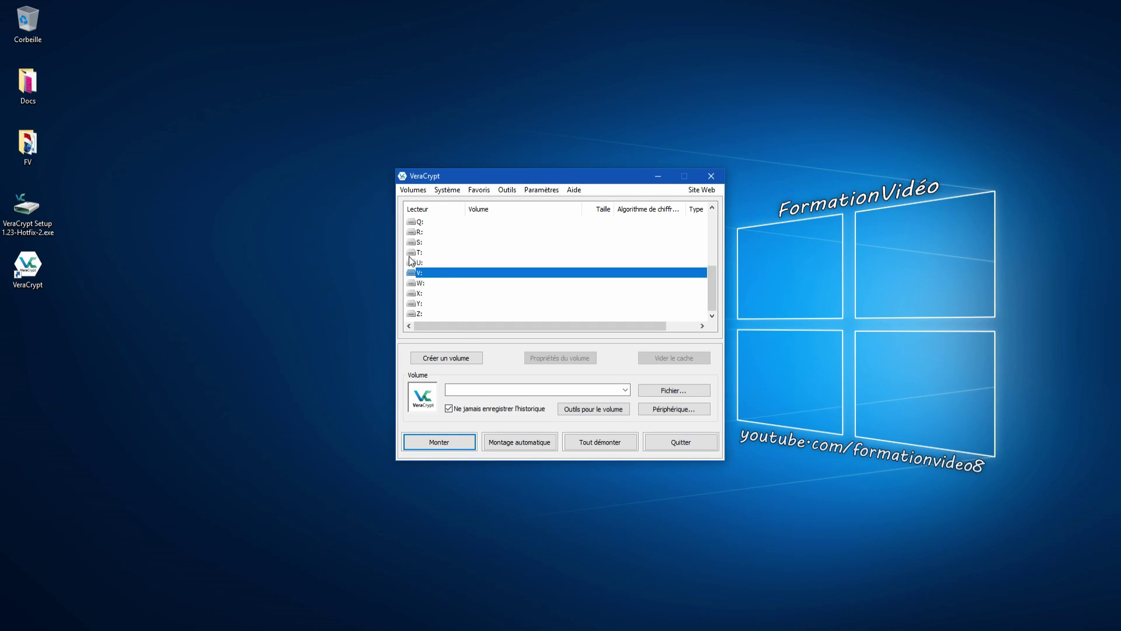
- Mount the 953 Mo USB partition F: on drive V:, entering the volume password
right_click(444, 273)
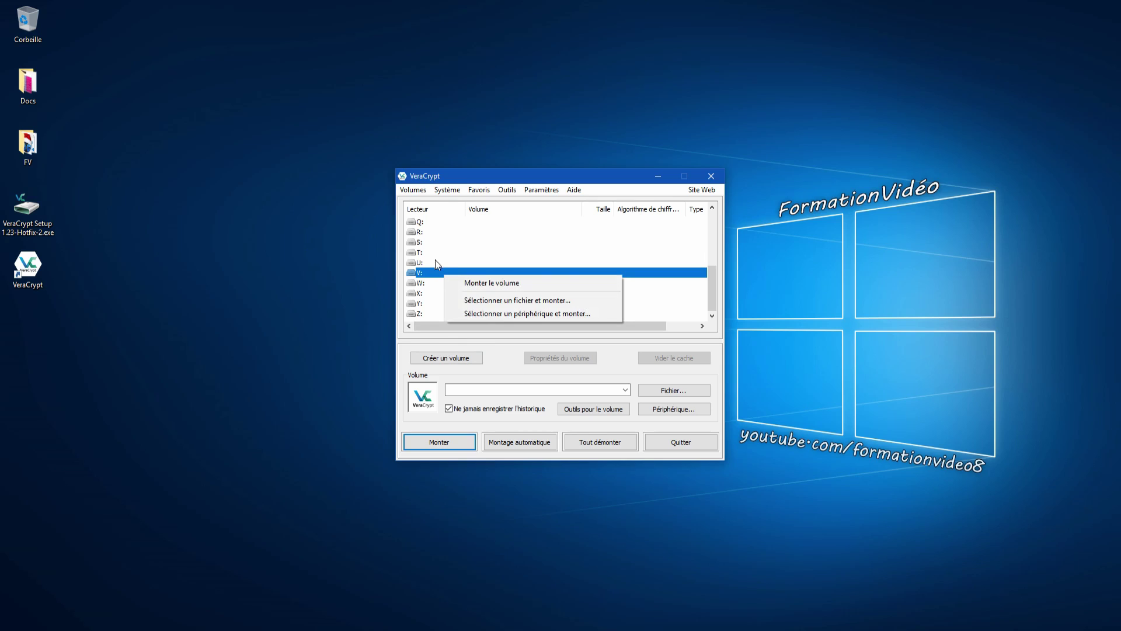
click(489, 314)
click(513, 351)
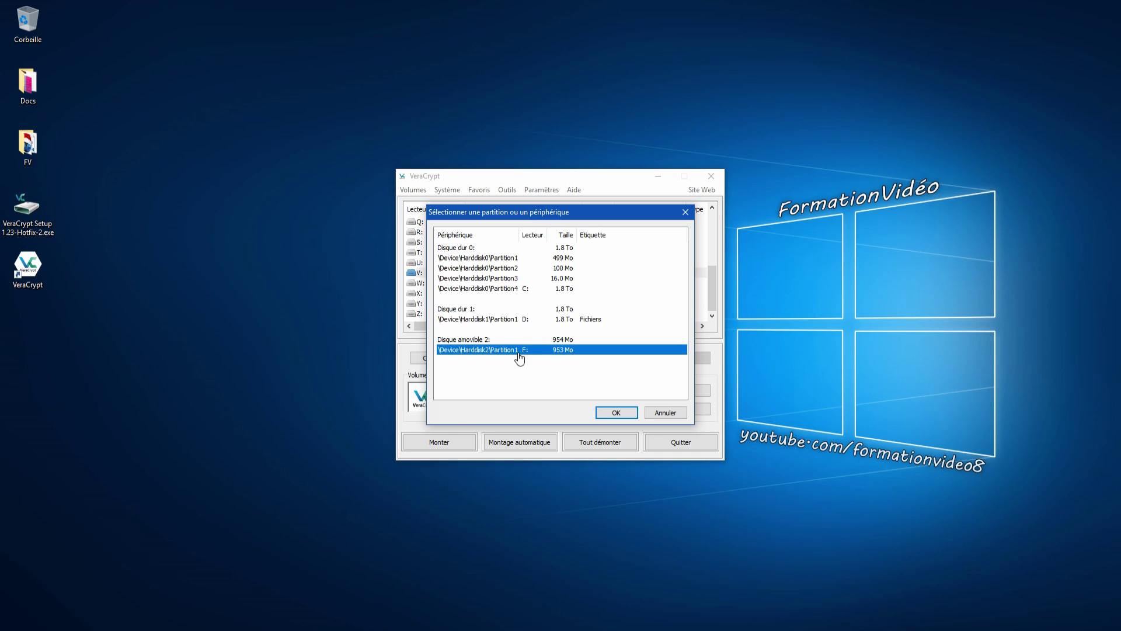
click(615, 412)
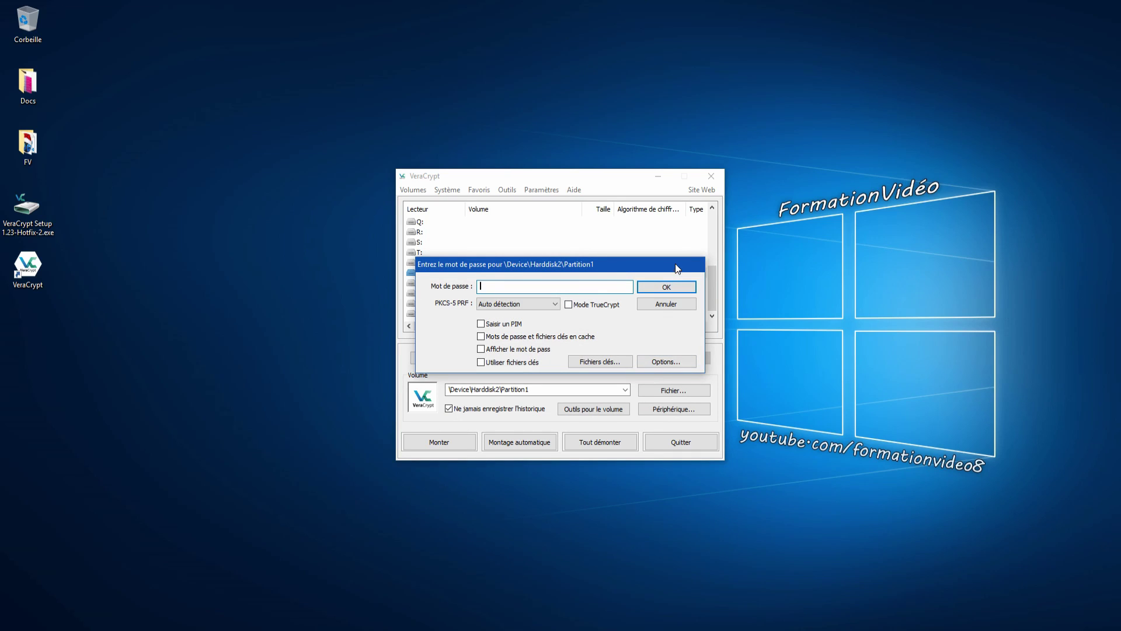
text(12345)
key(Return)
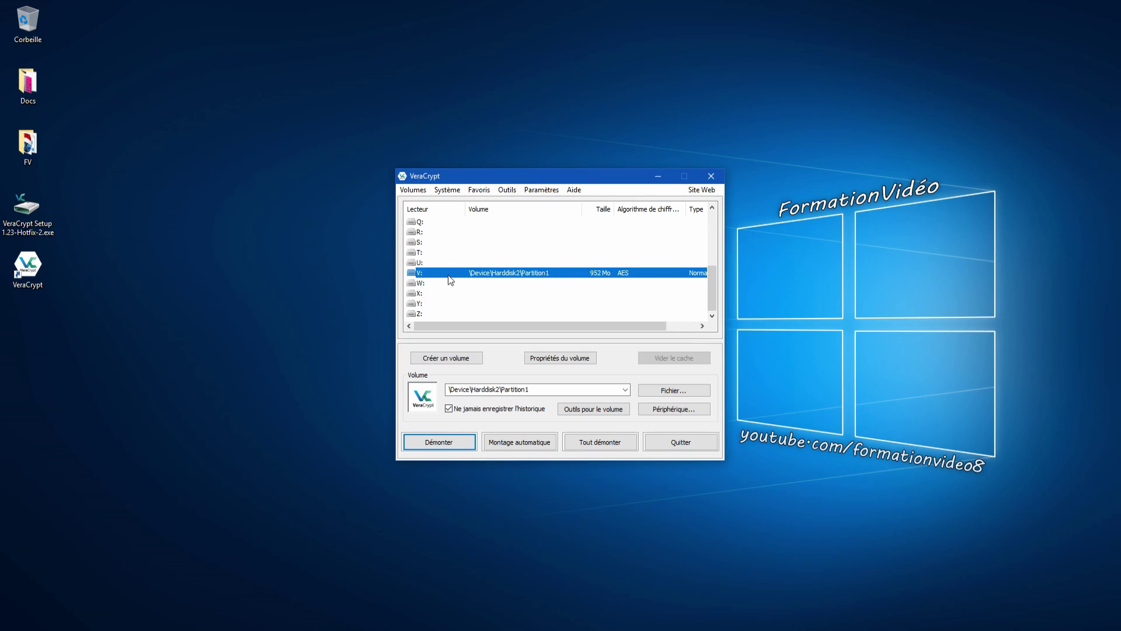
key(super)
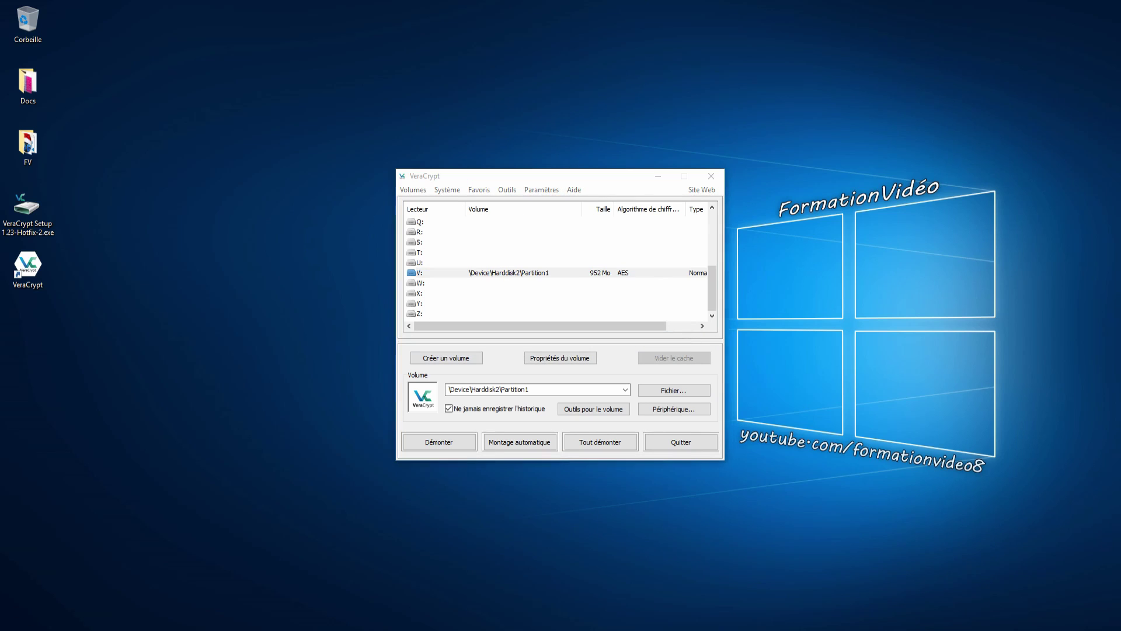
- Open the mounted drive V: from This PC in File Explorer
click(14, 558)
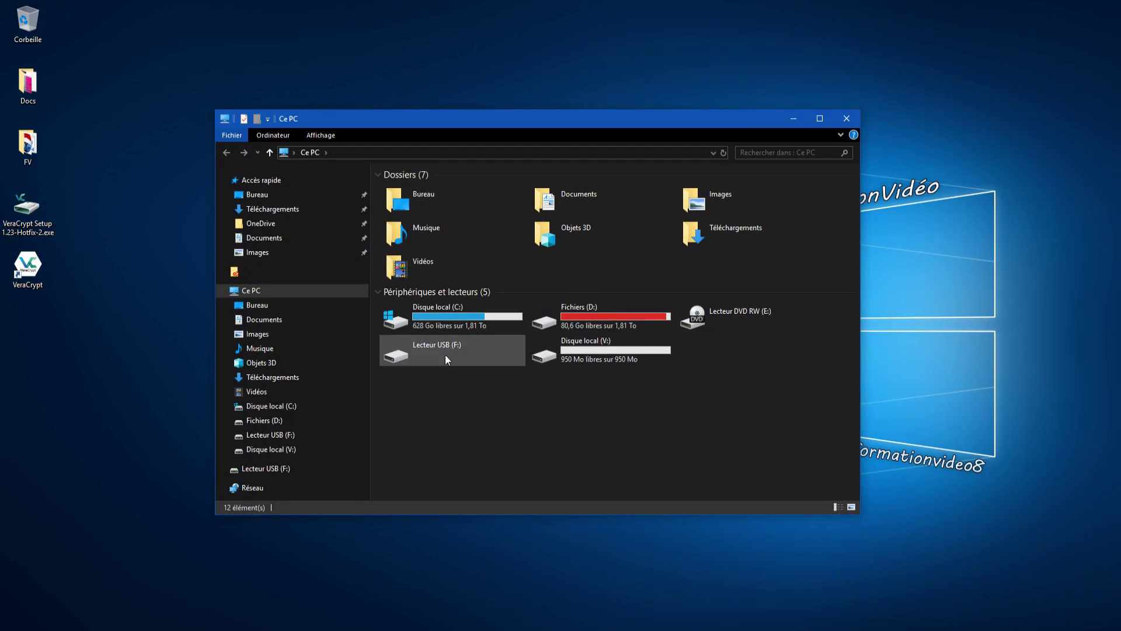
click(590, 356)
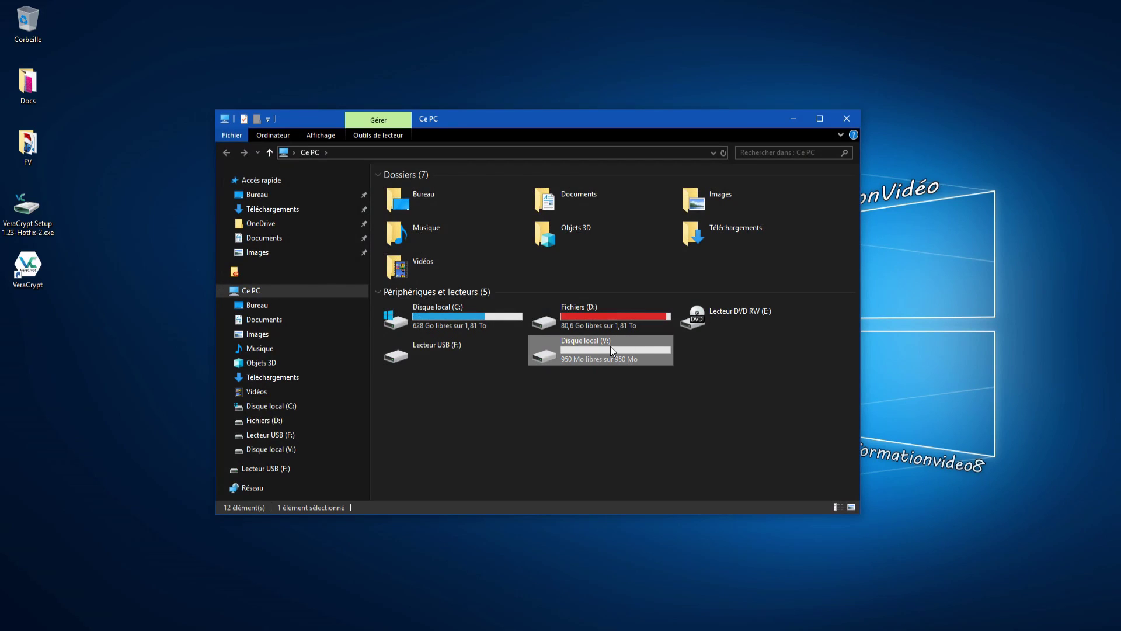
double_click(611, 347)
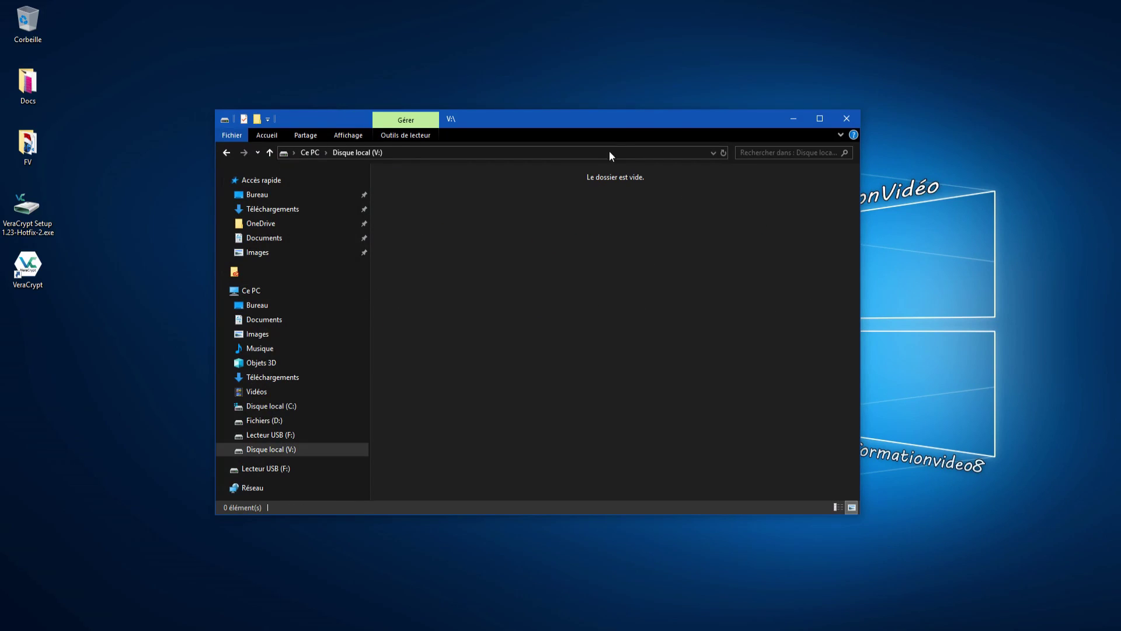
drag(627, 123, 577, 113)
- Copy VeraCrypt Setup 1.23-Hotfix-2.exe from the desktop onto drive V:, then close Explorer
right_click(514, 272)
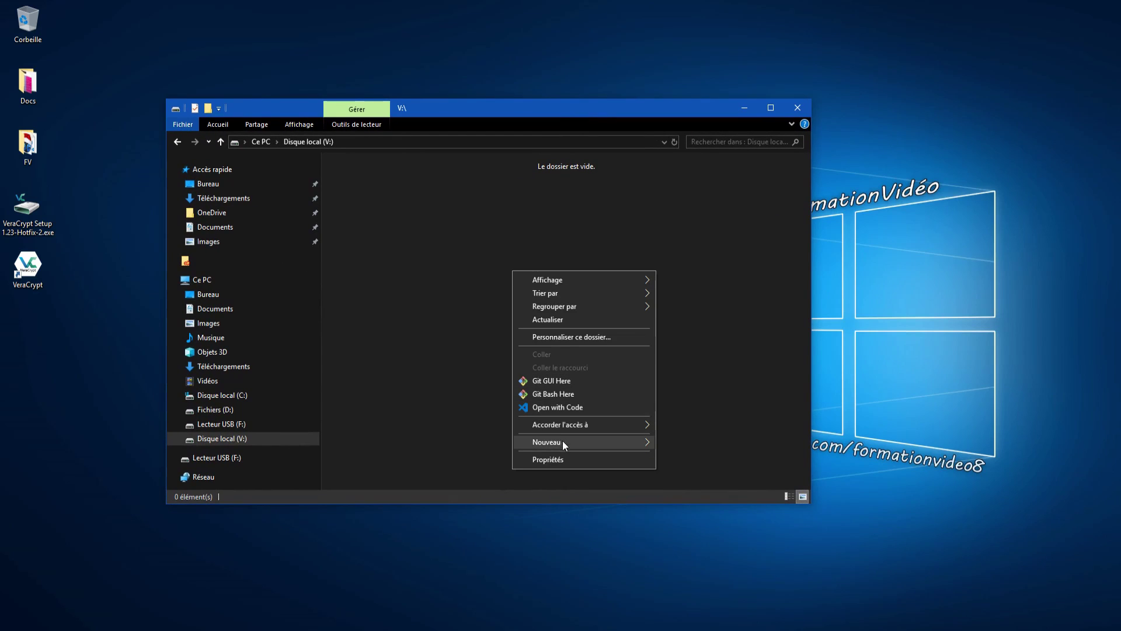
click(261, 254)
drag(27, 210, 362, 288)
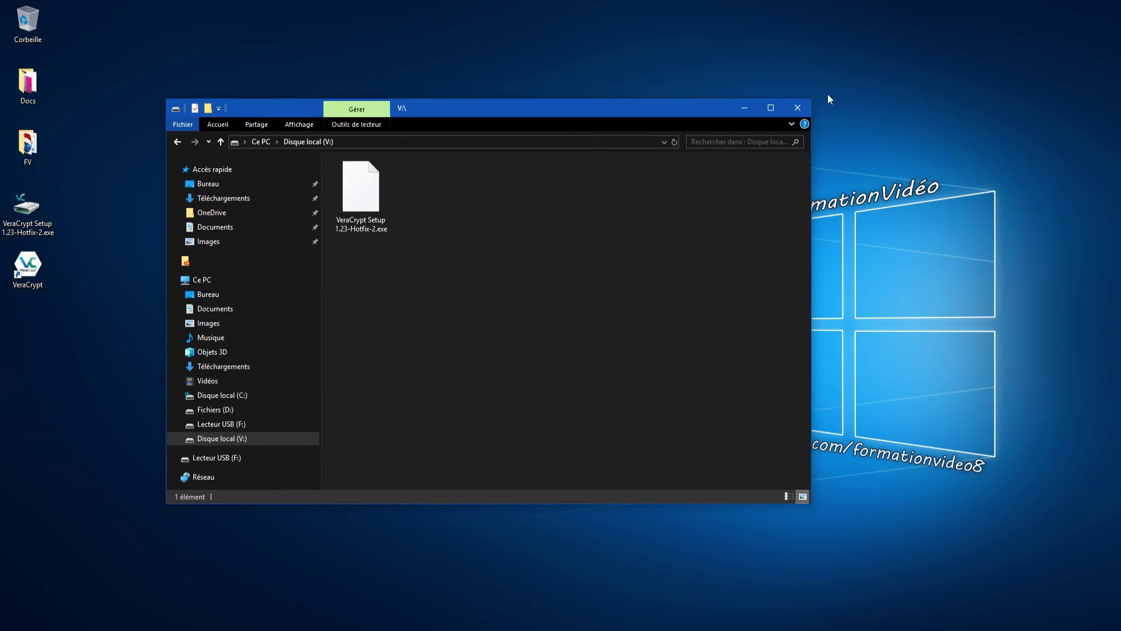
click(798, 107)
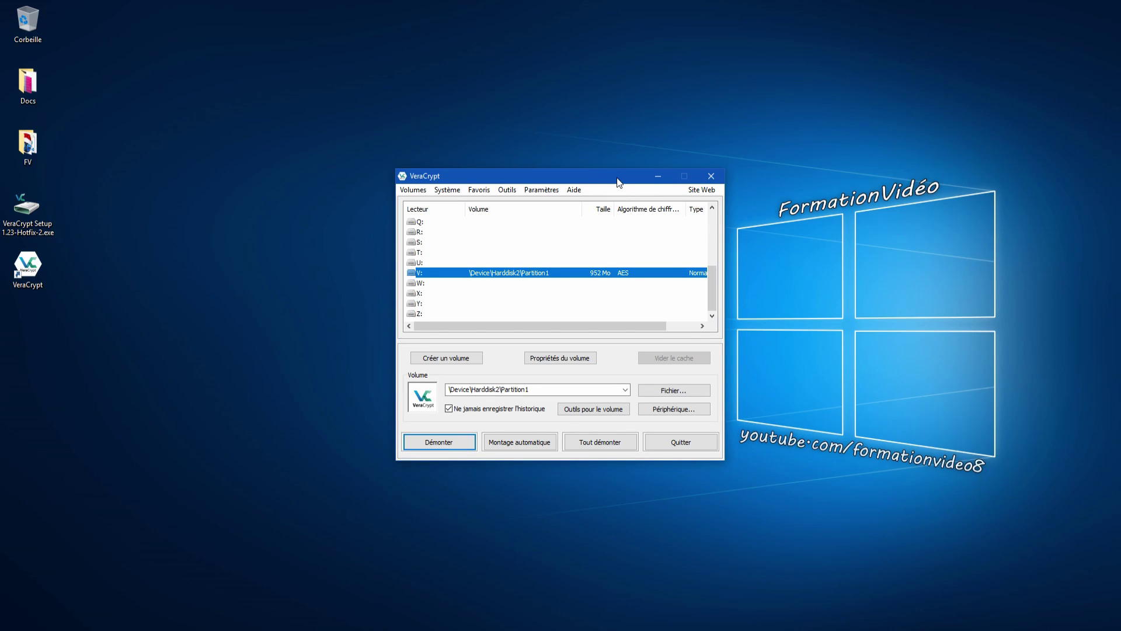
- Dismount the V: volume in VeraCrypt
drag(615, 175, 582, 156)
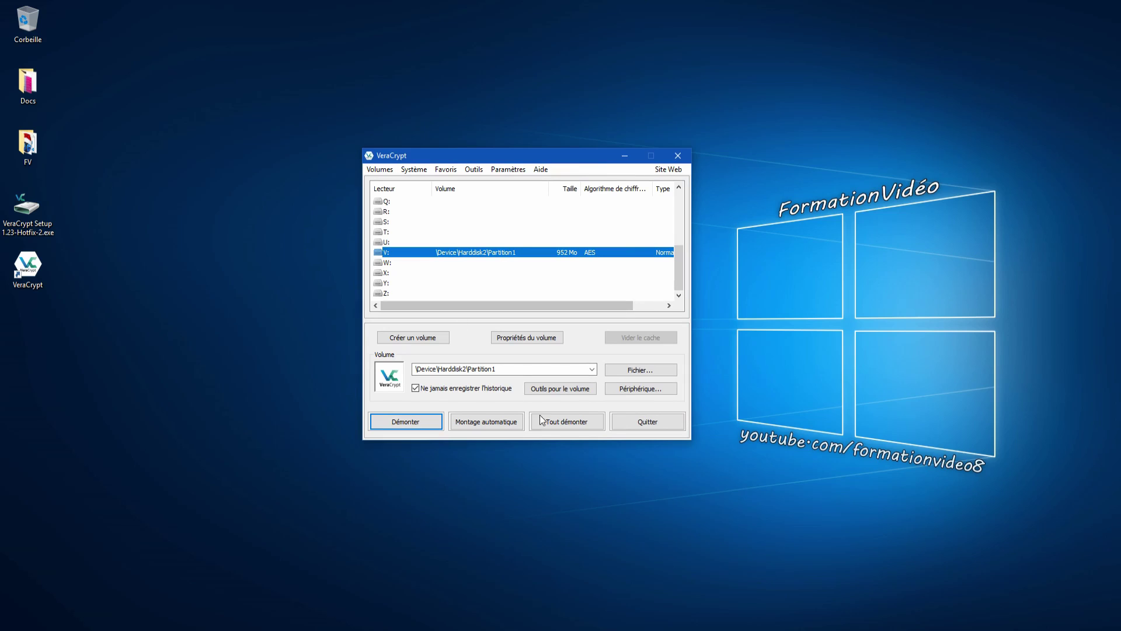
right_click(478, 255)
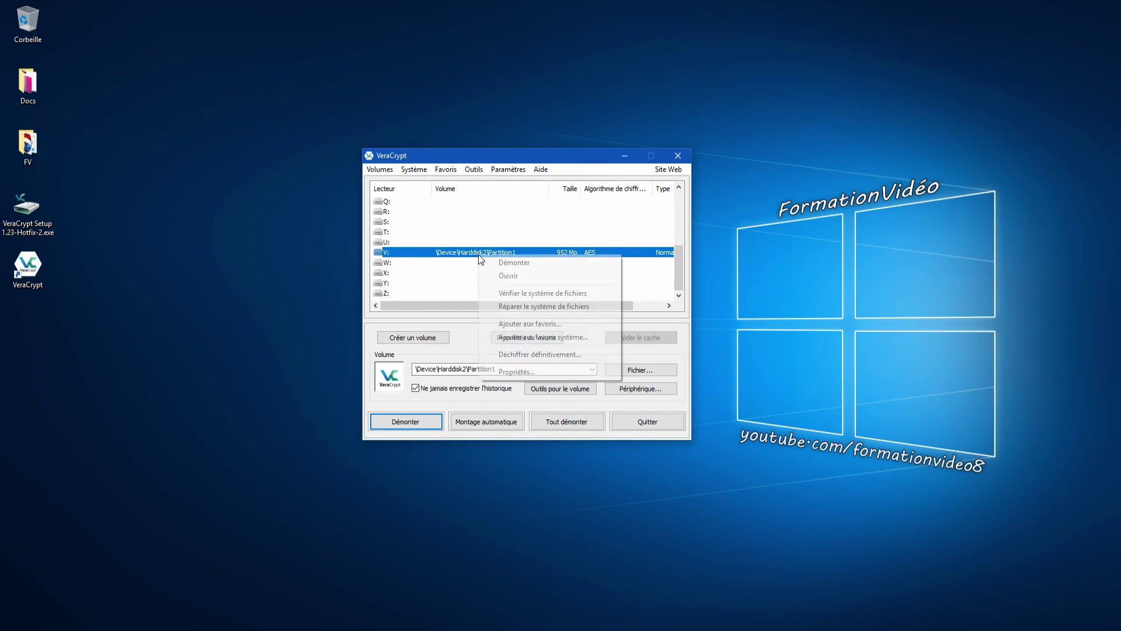
click(515, 264)
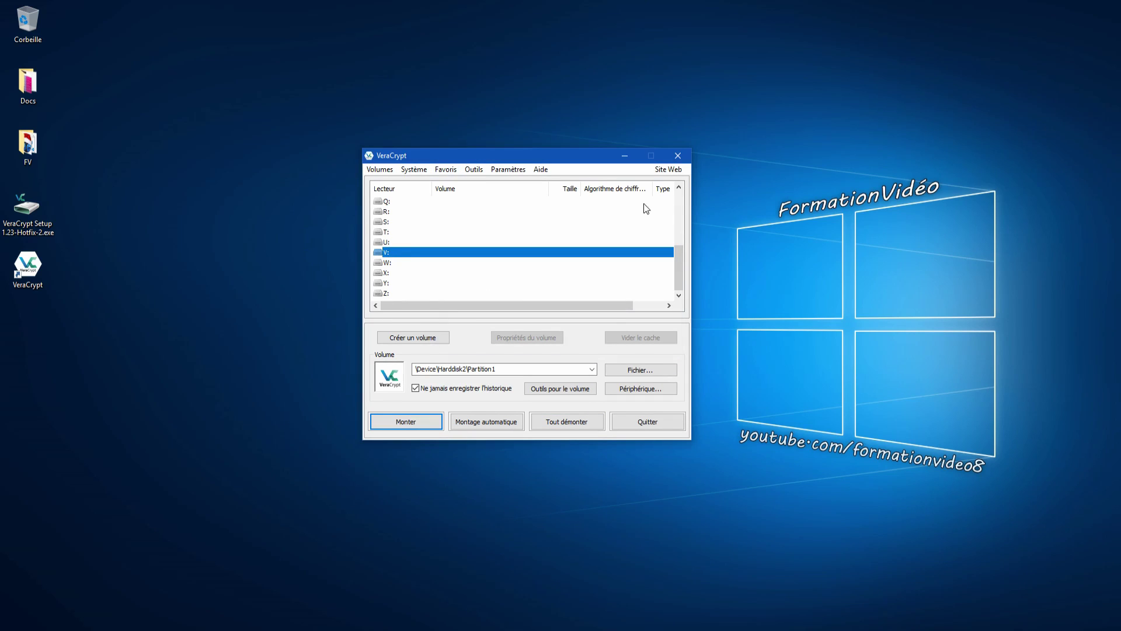
- Safely eject the USB mass storage device from the notification area
click(1019, 625)
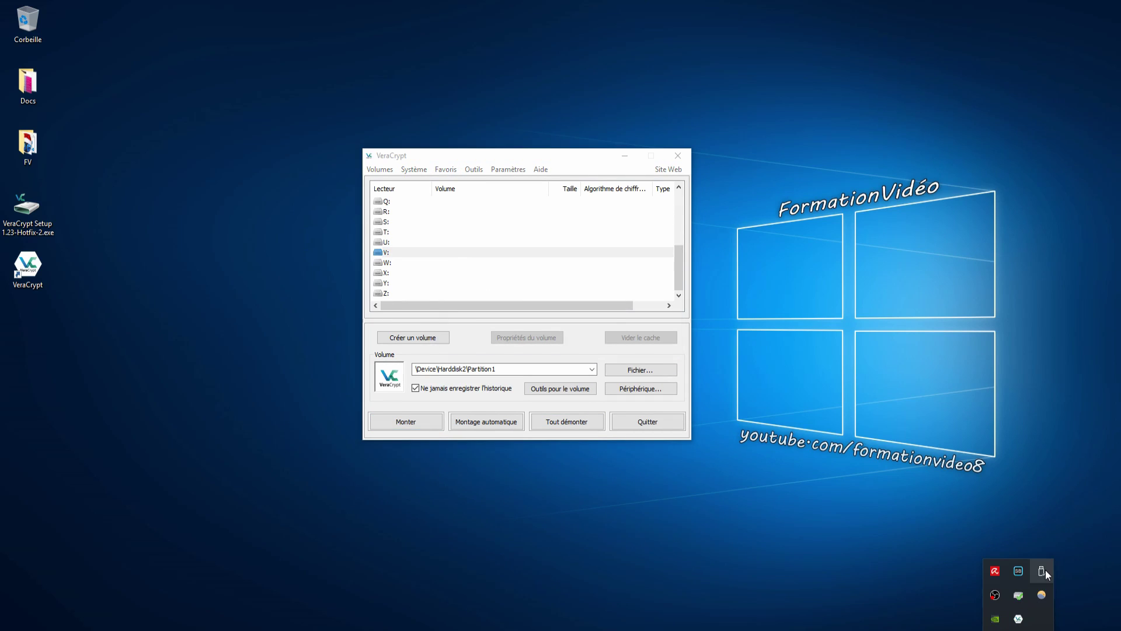
click(1044, 569)
click(991, 596)
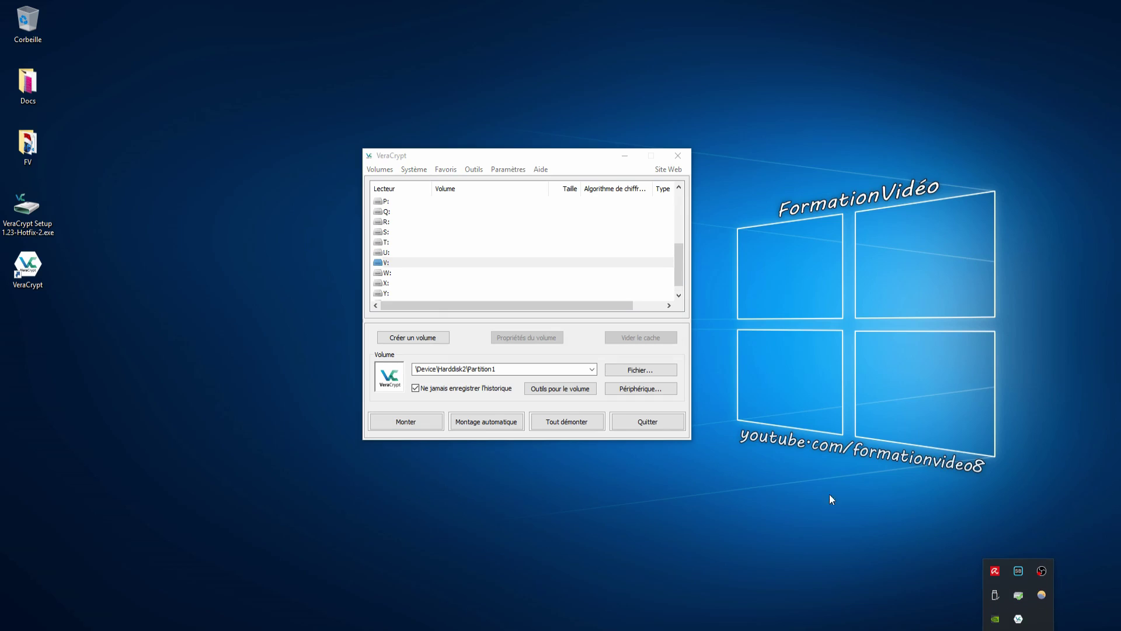
click(816, 526)
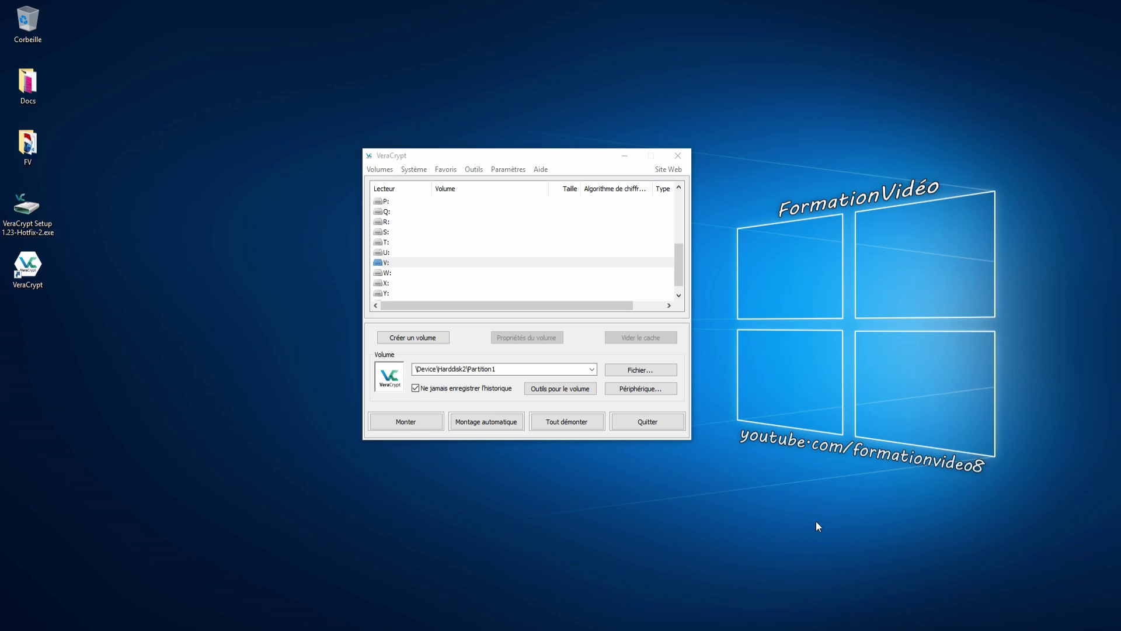
- Bring the VeraCrypt window to the front while the USB key is reinserted
click(495, 150)
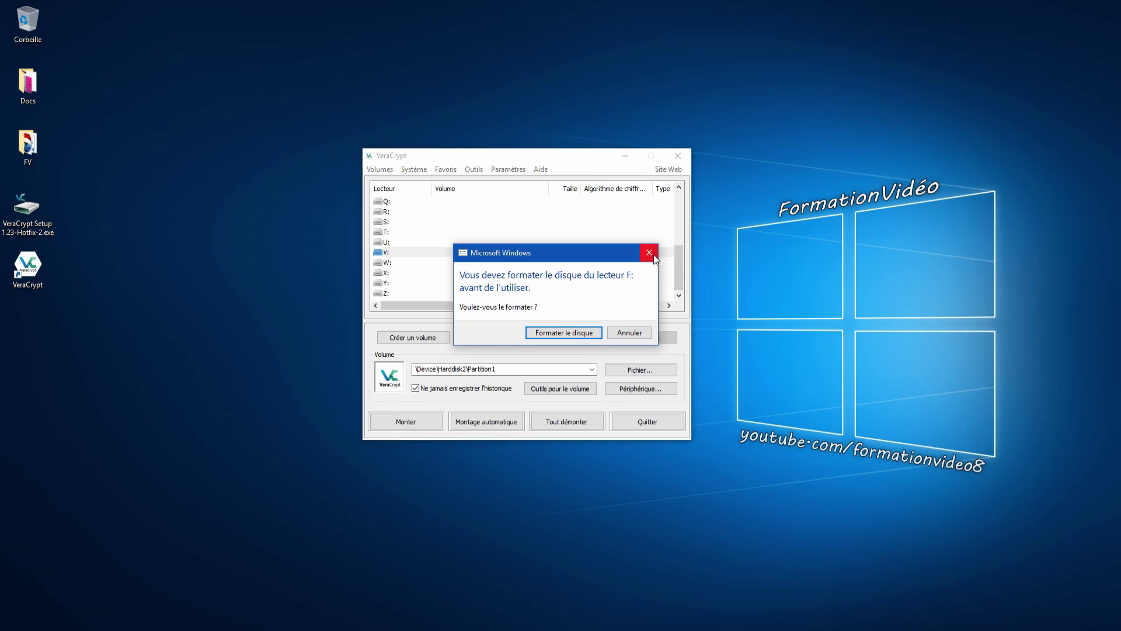
- Dismiss the F: format prompt and check the USB drive in File Explorer, then close it
click(649, 254)
click(14, 620)
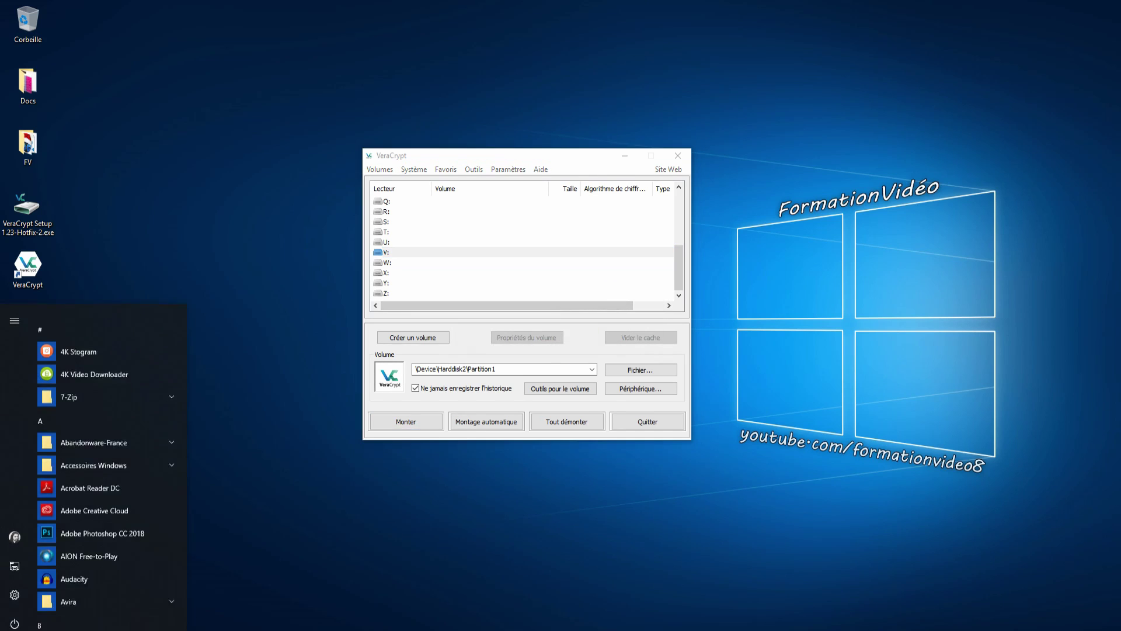
click(14, 560)
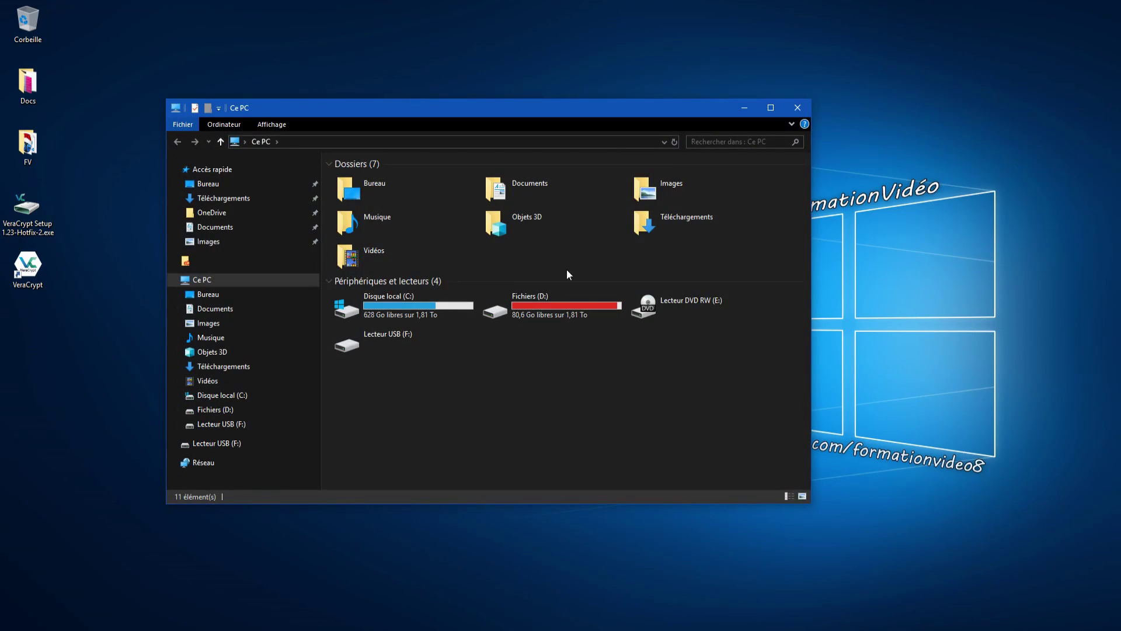
click(802, 109)
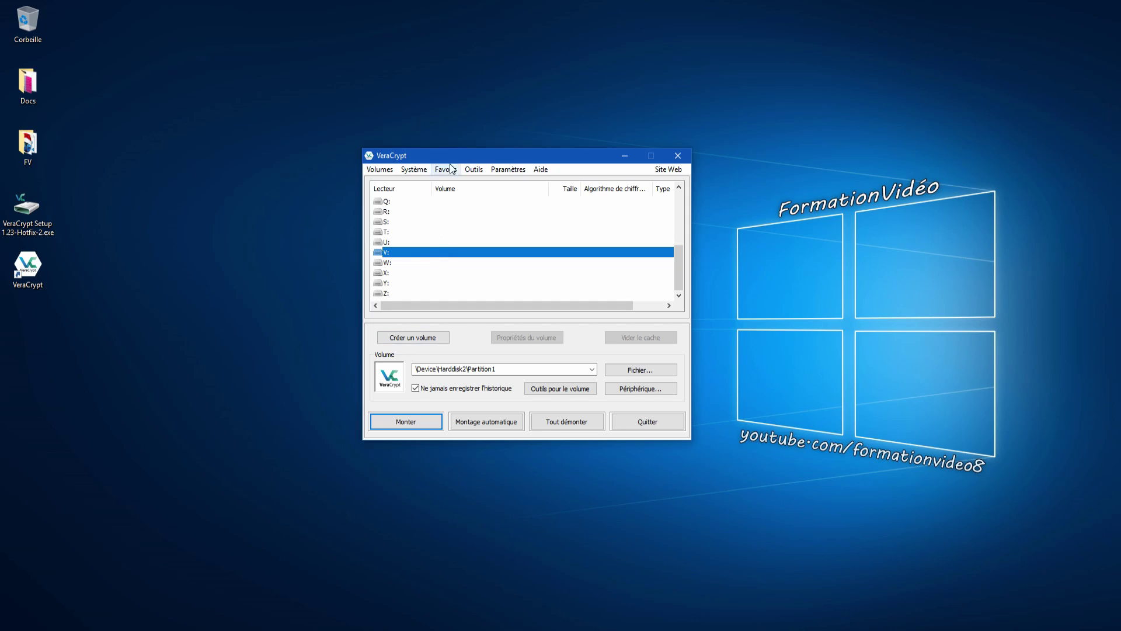
- Browse VeraCrypt's Système menu for the permanent decryption command
click(473, 169)
mouse_move(417, 170)
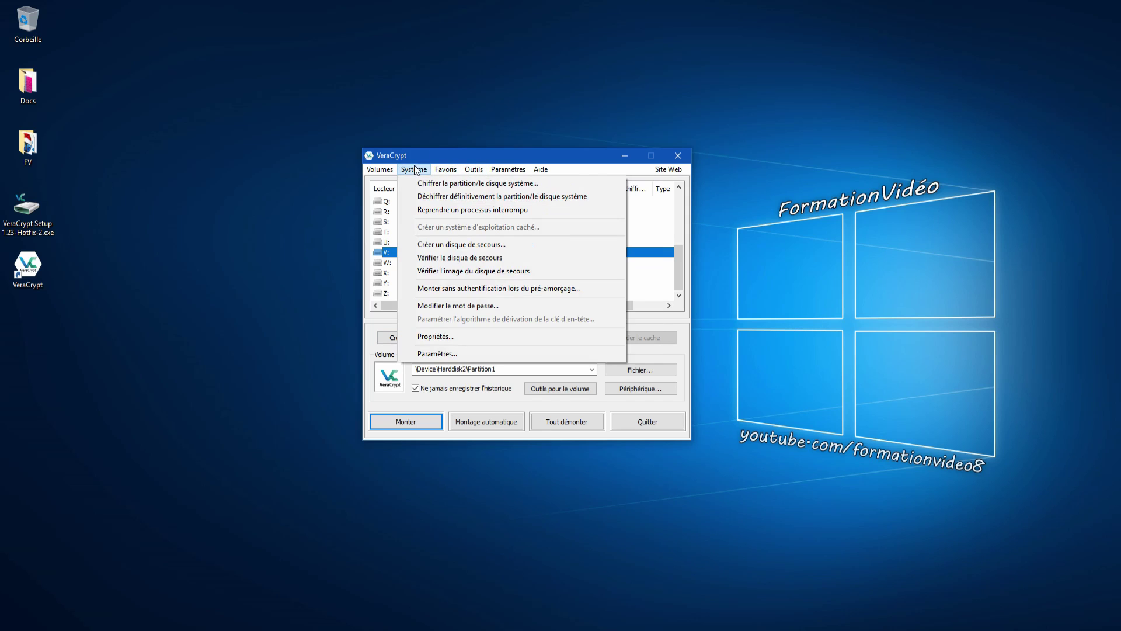
mouse_move(380, 169)
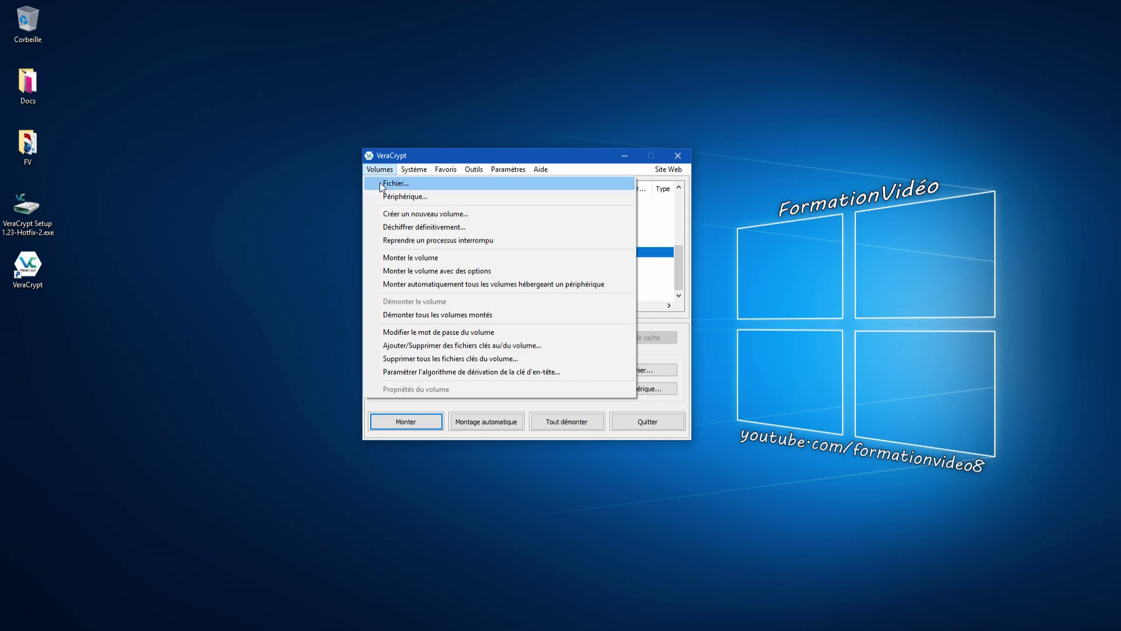
- Cancel the permanent-decryption prompt and pick \Device\Harddisk2\Partition1 (F:, 953 Mo) as the volume
click(404, 228)
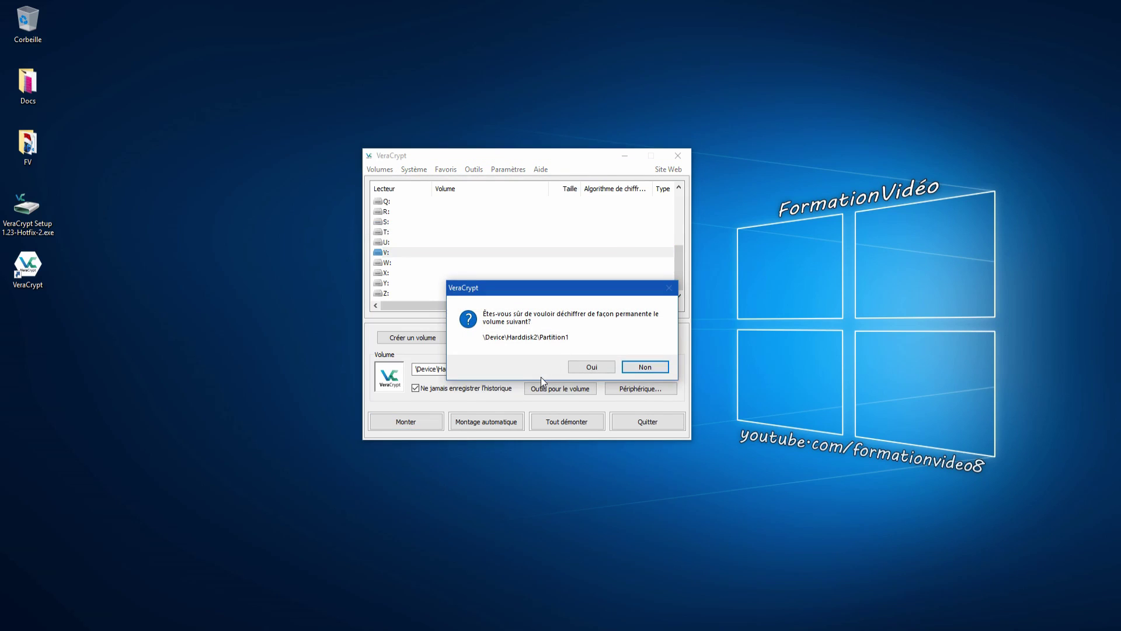
click(645, 367)
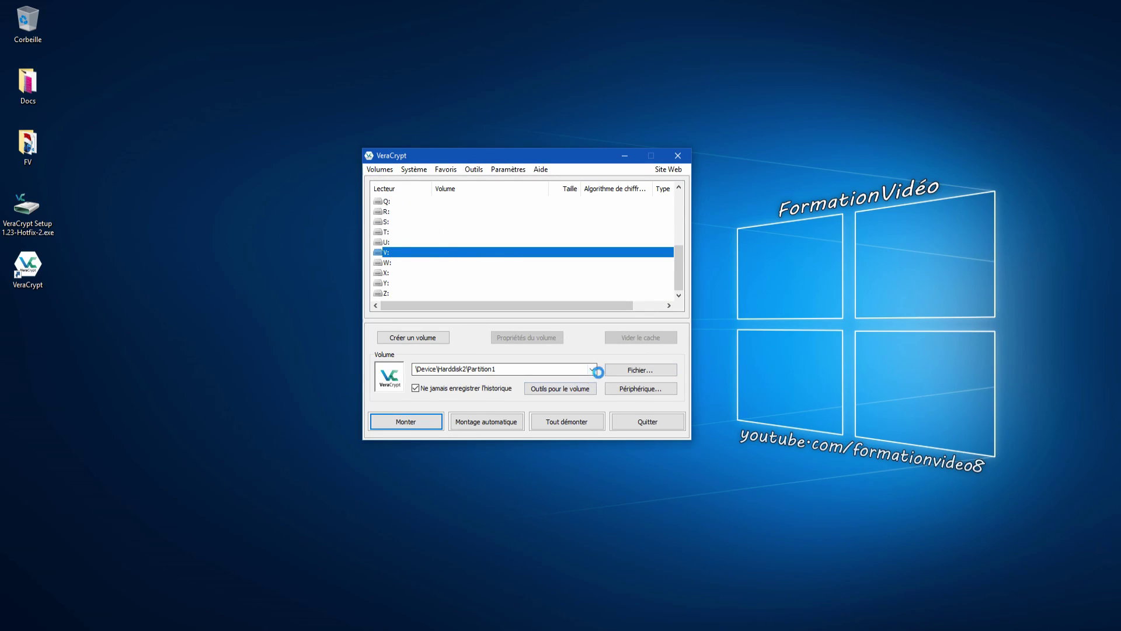
click(623, 388)
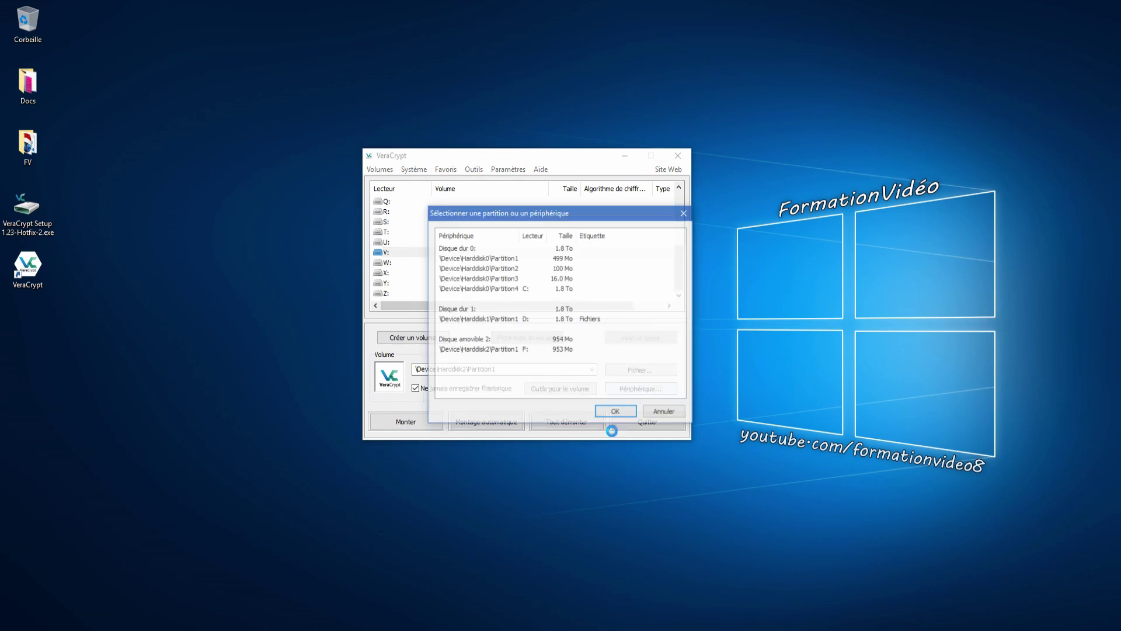
click(497, 351)
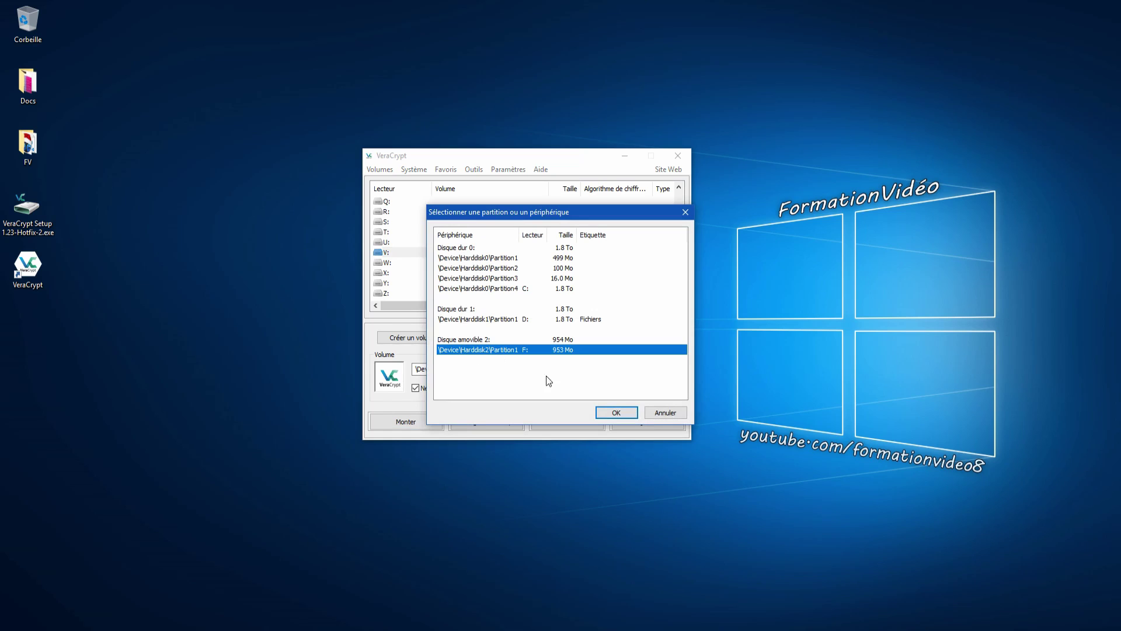
click(615, 413)
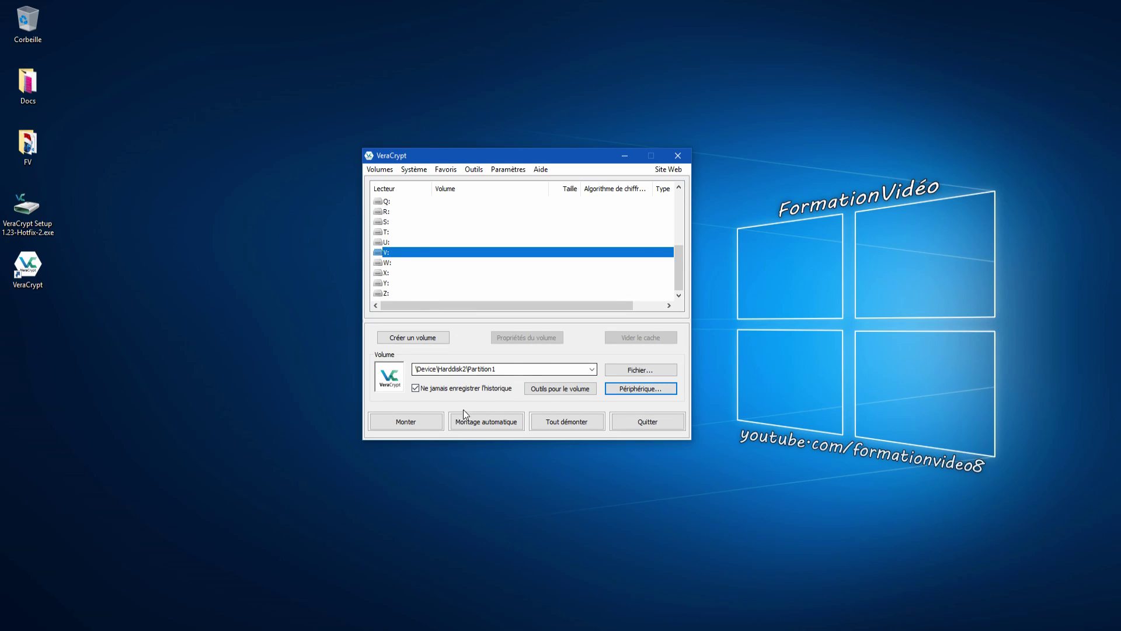
- Choose Volumes > Déchiffrer définitivement for the USB partition and accept both confirmation warnings
click(379, 169)
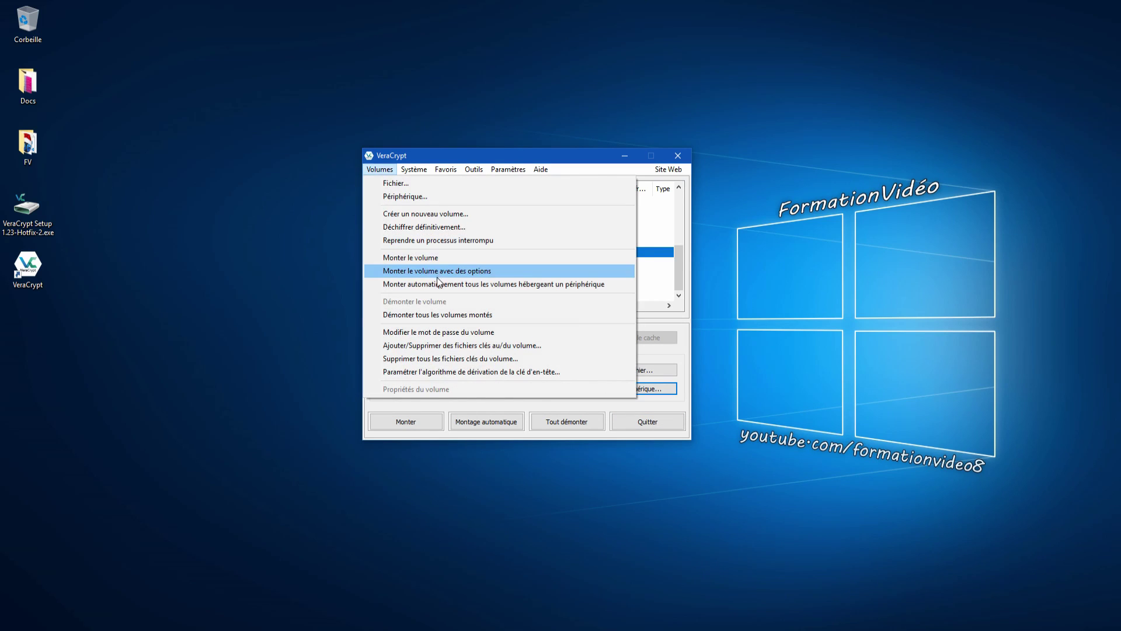
click(430, 228)
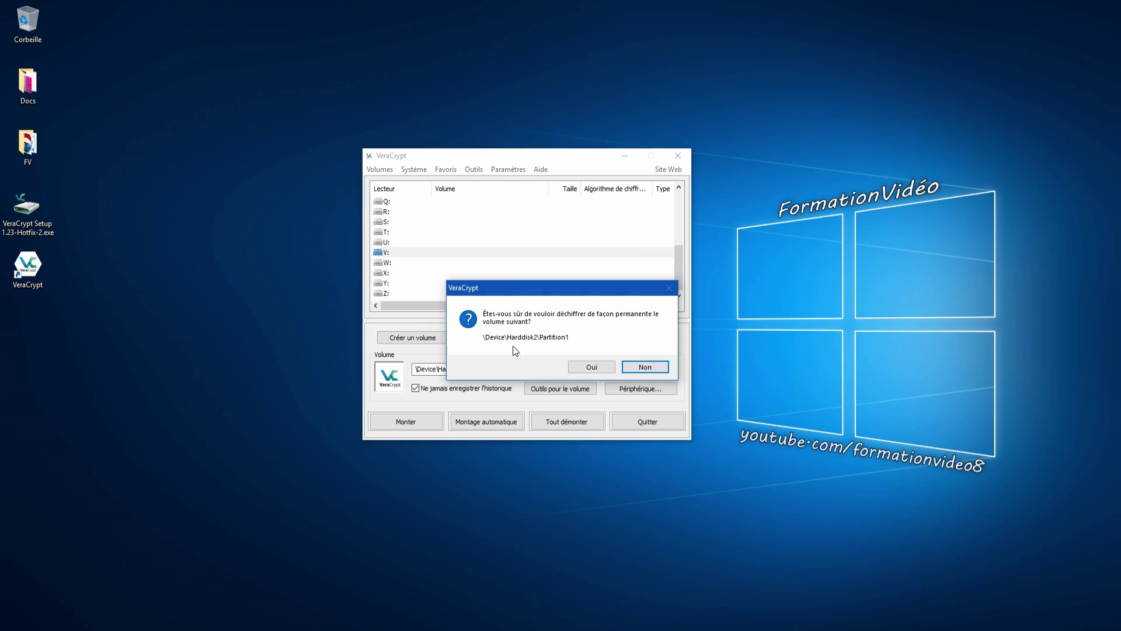
click(605, 365)
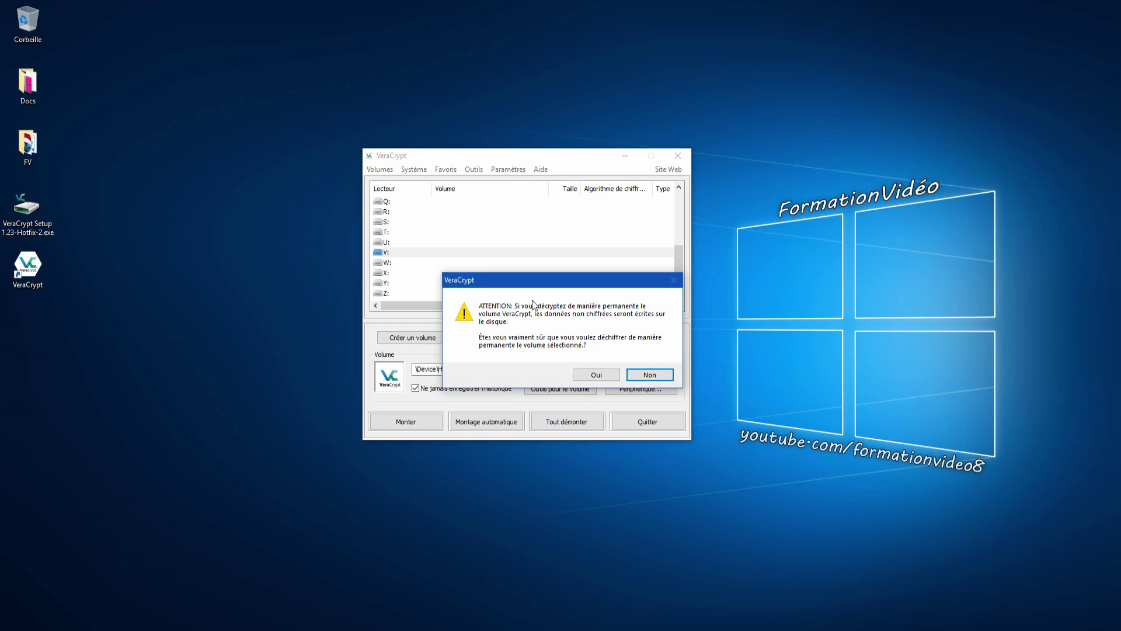
click(593, 374)
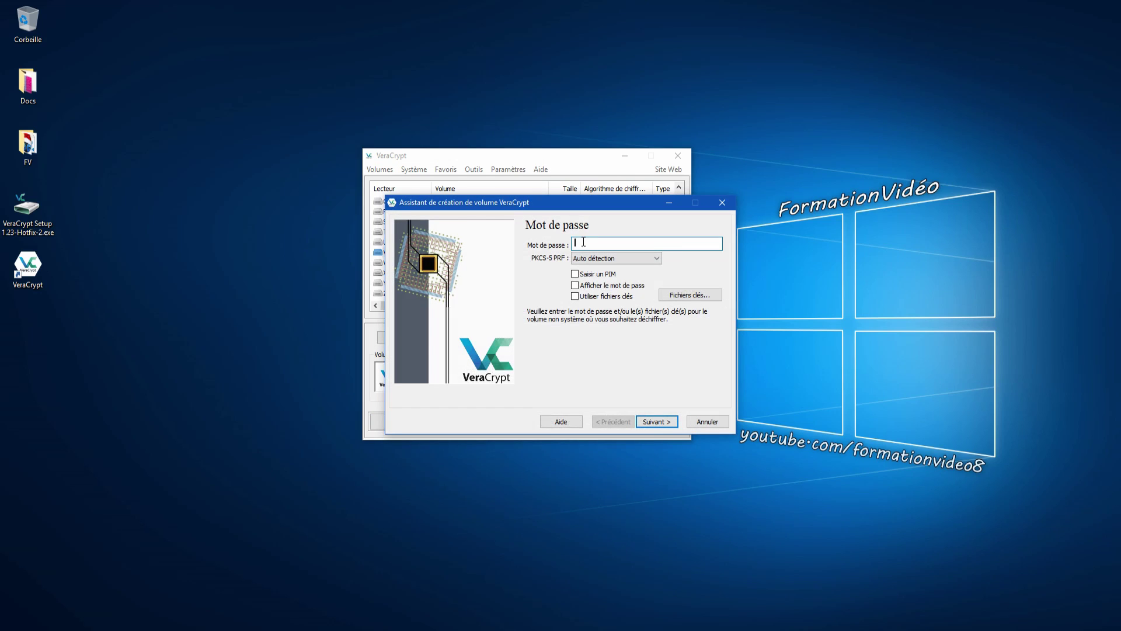
- Enter the volume password in Mot de passe, correcting the mistyped attempts, and submit it
text(••••)
key(BackSpace)
key(BackSpace)
key(BackSpace)
key(BackSpace)
text(1234)
key(BackSpace)
key(BackSpace)
key(BackSpace)
key(BackSpace)
text(•••••)
key(Return)
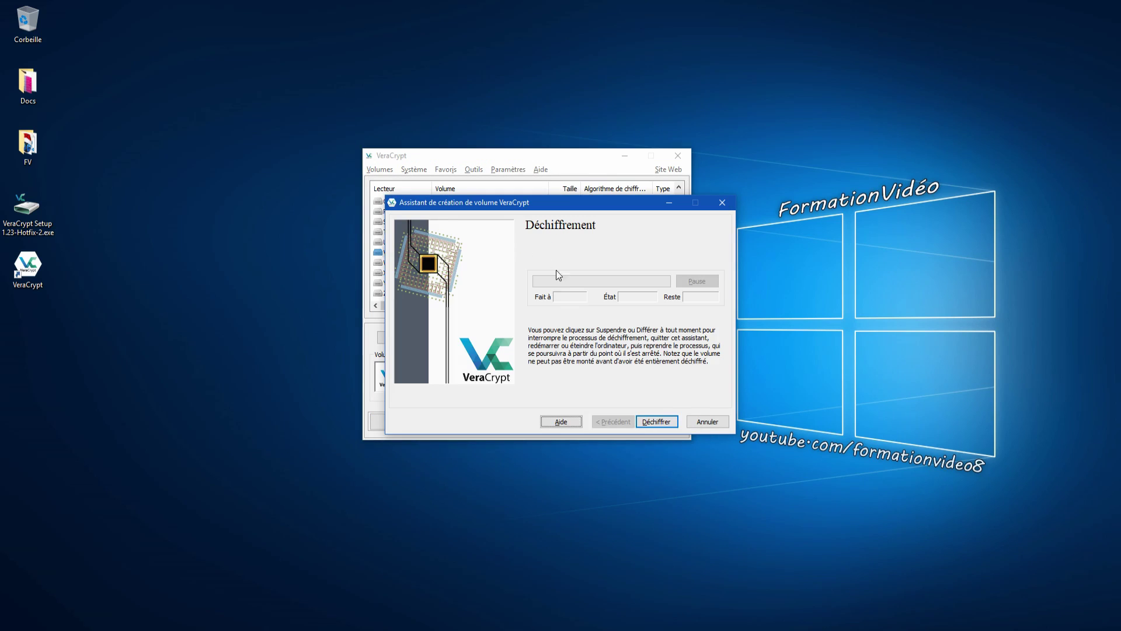
- Start decrypting partition F:, confirming a backup exists and that it has no hidden volume
click(678, 426)
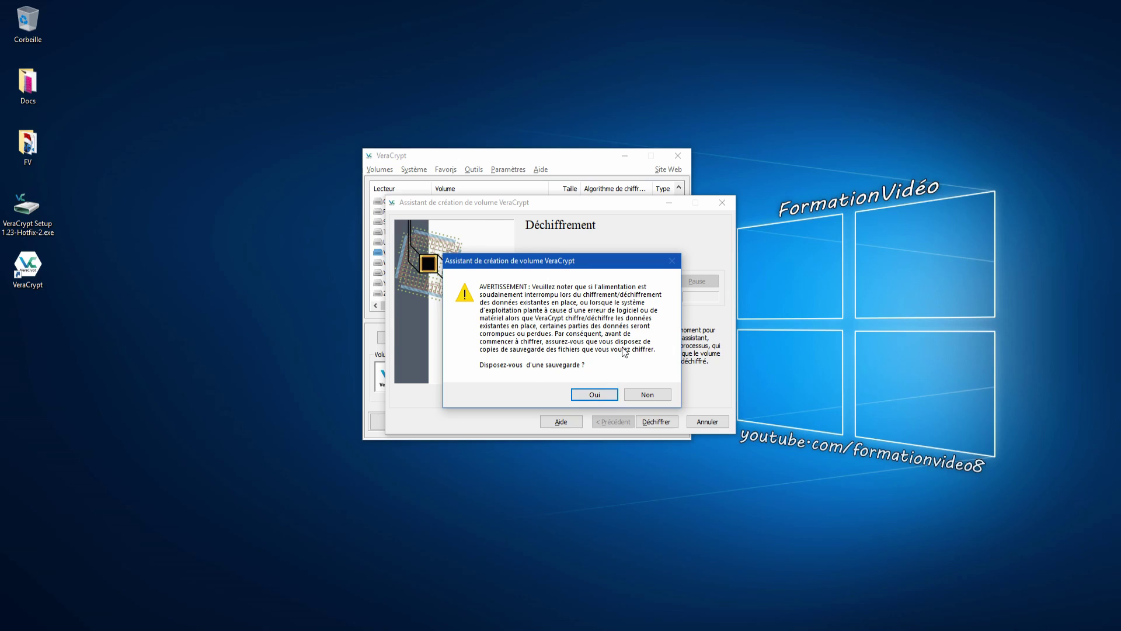
click(592, 395)
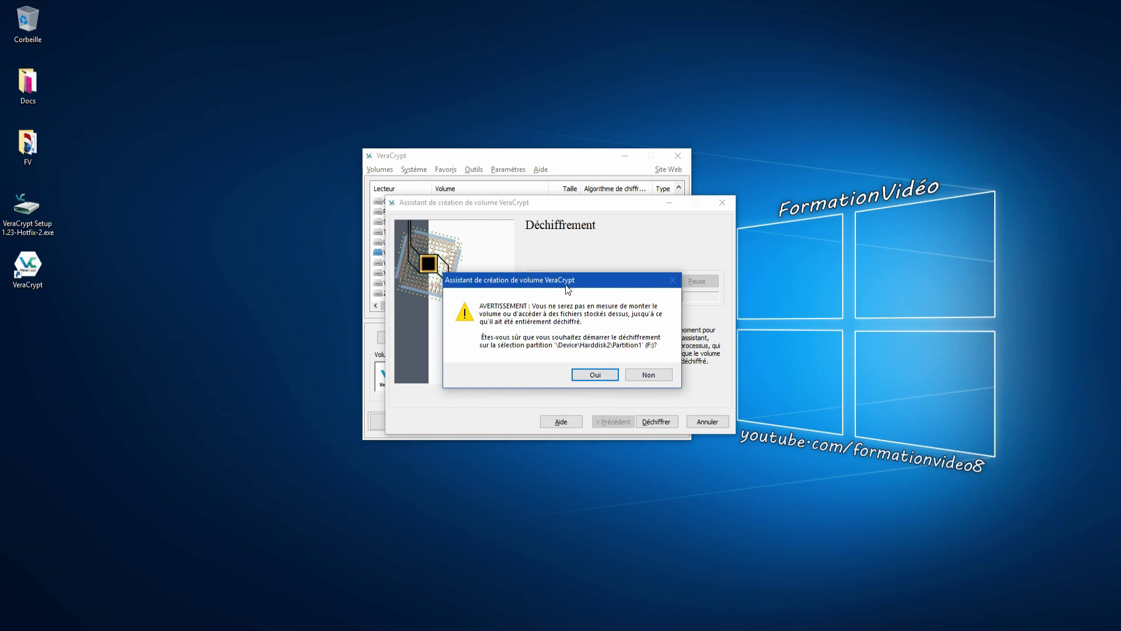
click(602, 378)
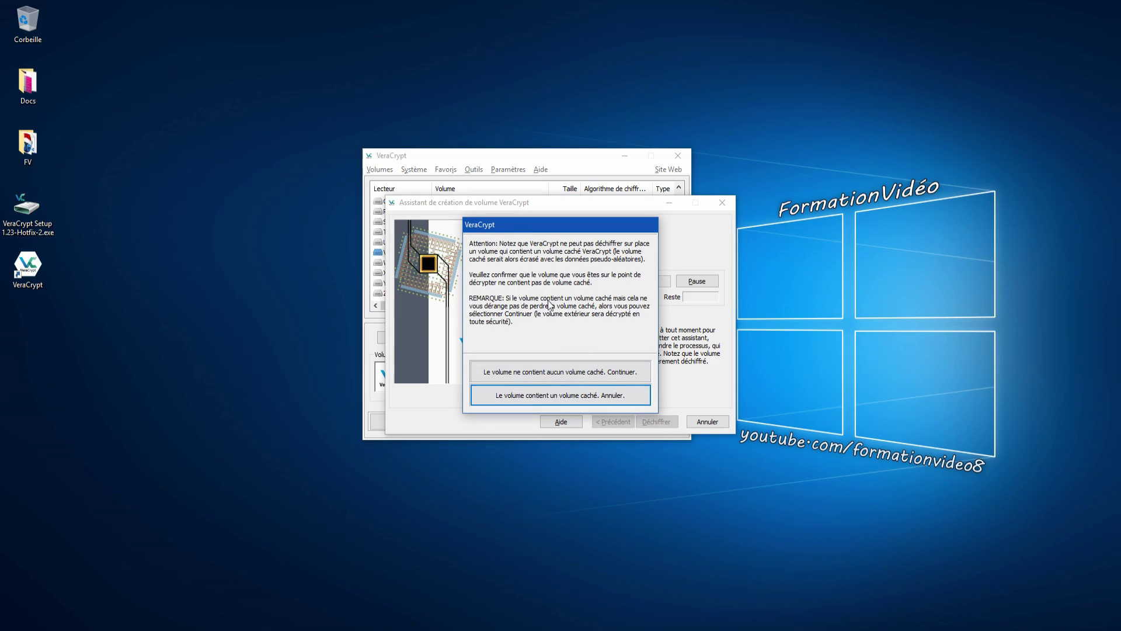
click(544, 374)
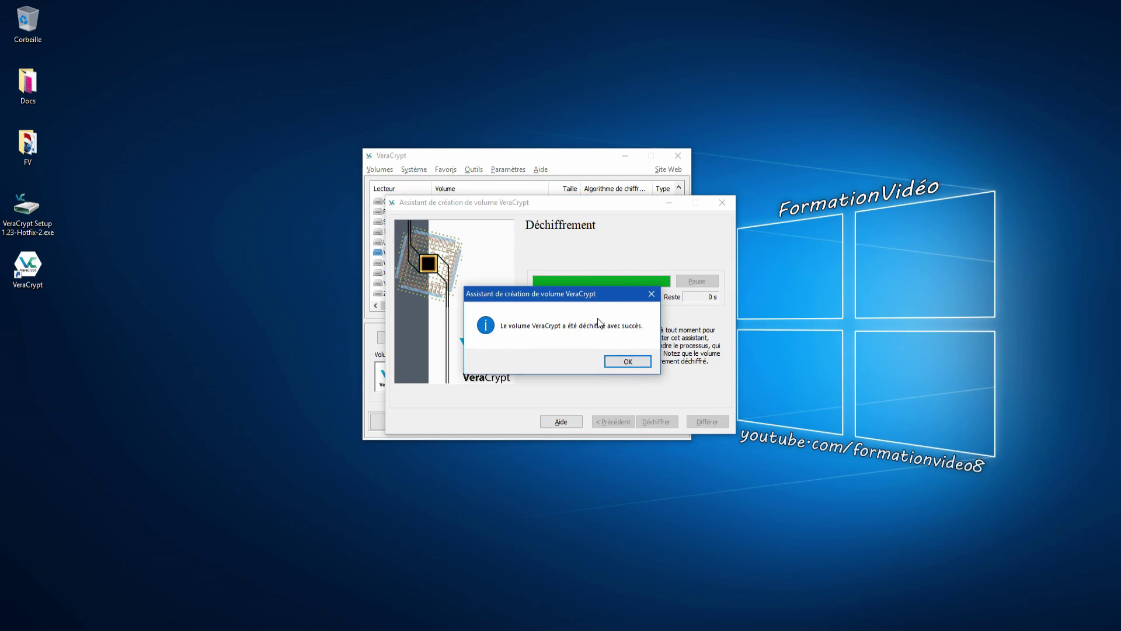
- Dismiss the decryption success message, finish the wizard and close the main VeraCrypt window
click(636, 363)
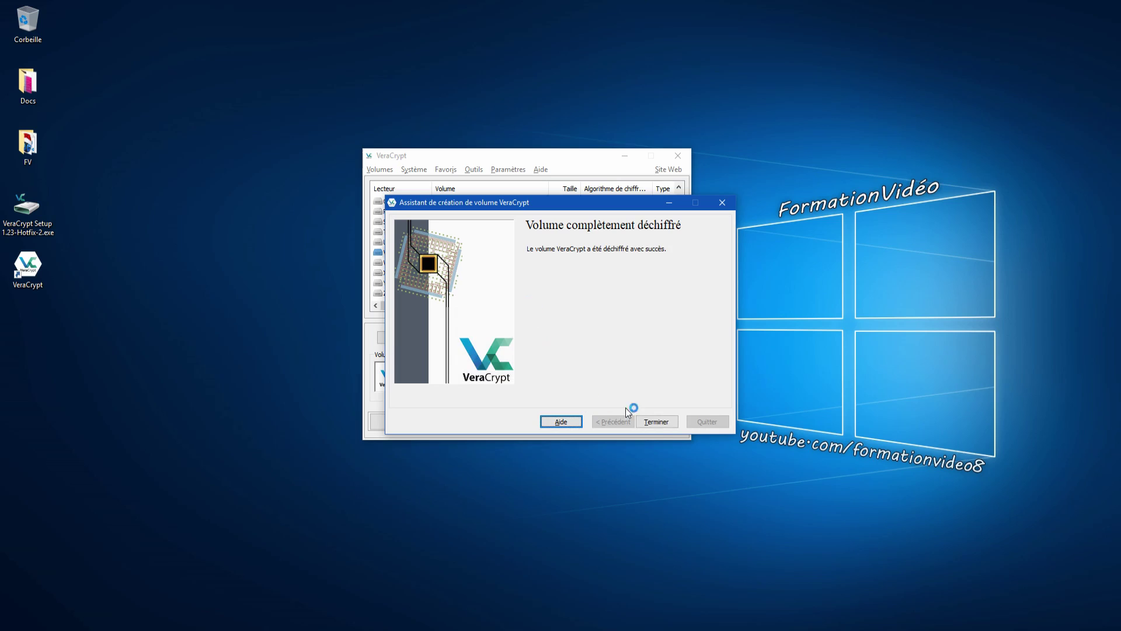
click(656, 421)
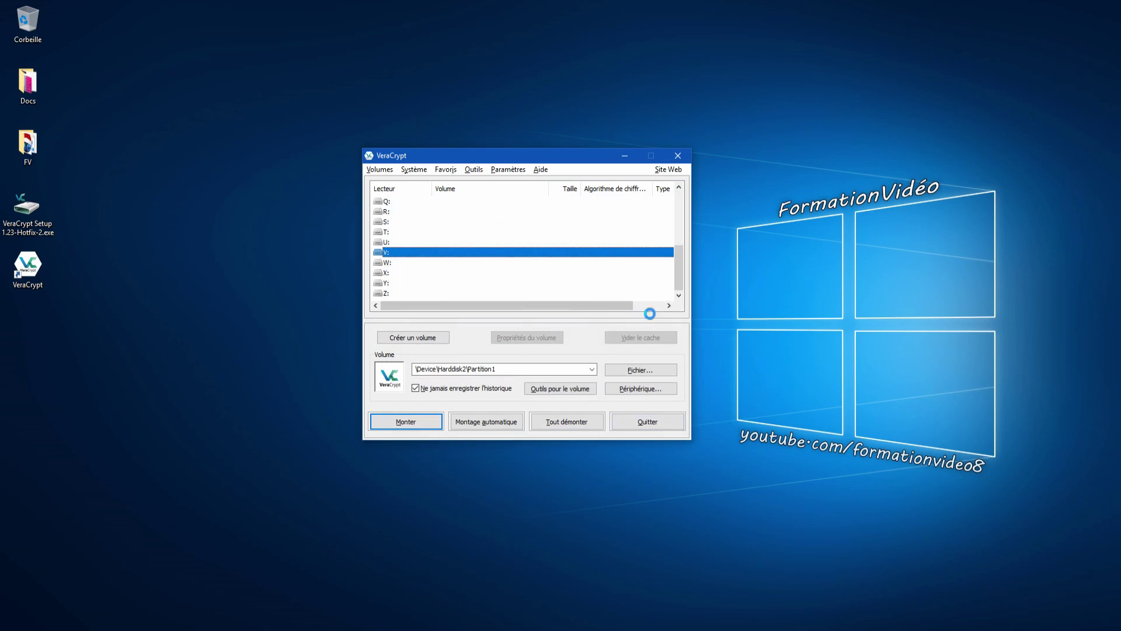
click(648, 421)
- Quit VeraCrypt's background process from its system tray icon
click(1018, 629)
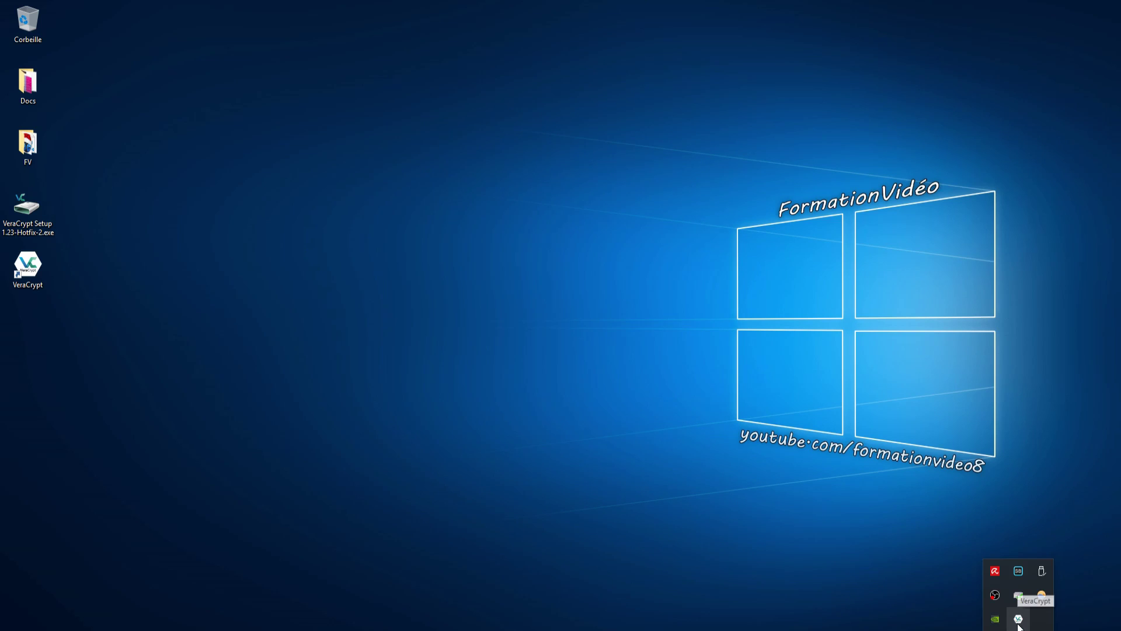
right_click(1018, 619)
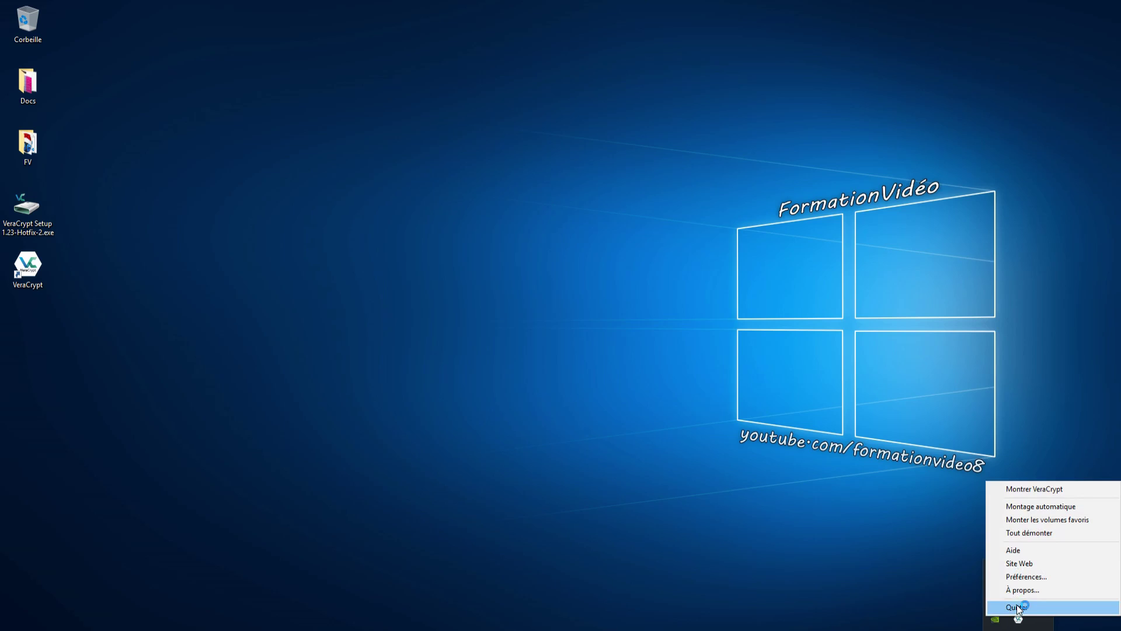
click(1017, 608)
click(1019, 630)
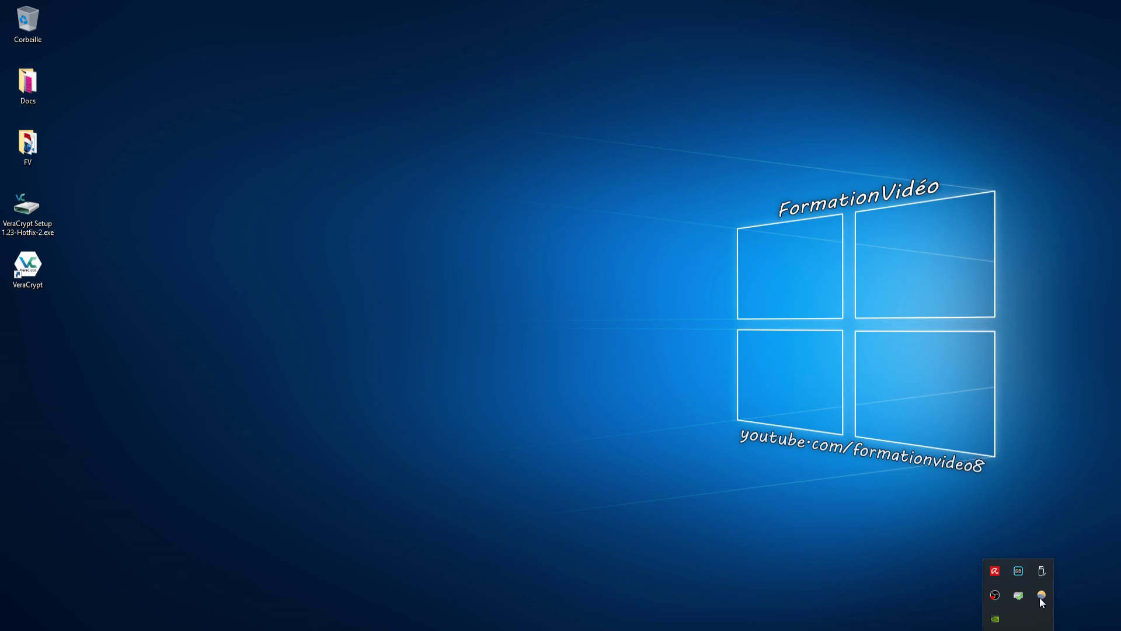
right_click(1030, 571)
click(1011, 598)
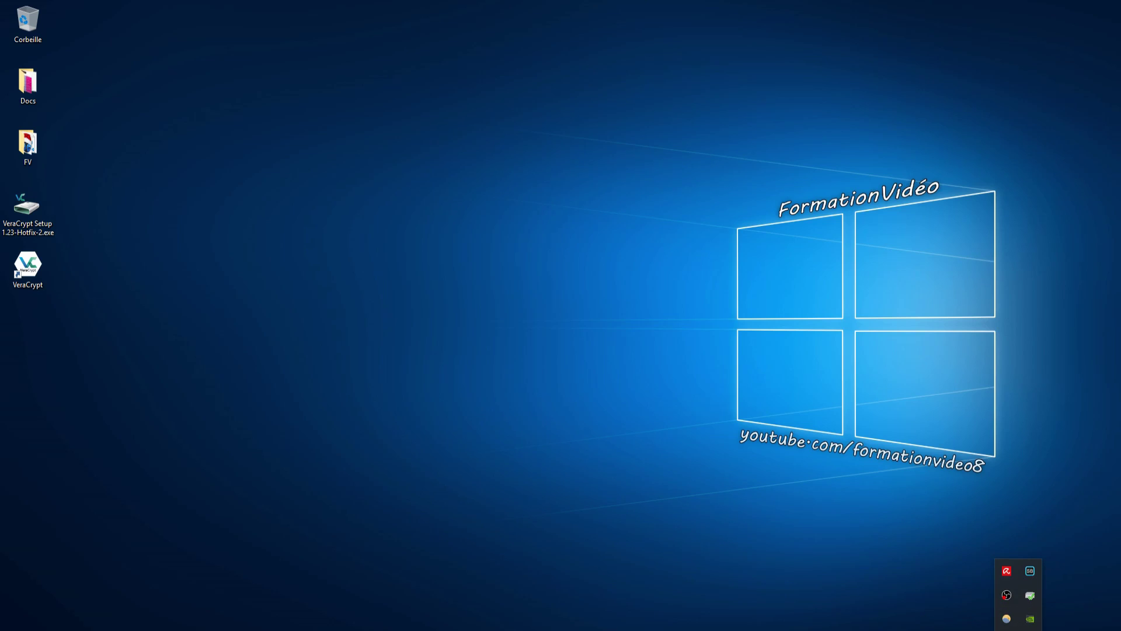
click(800, 512)
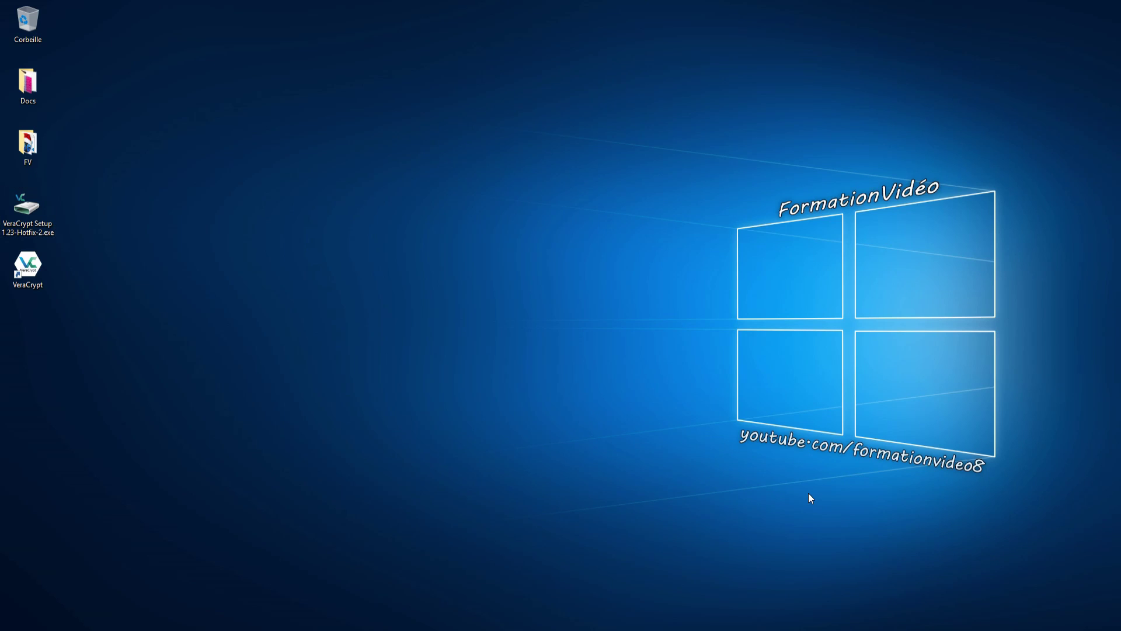
- Open Lecteur USB (F:) in File Explorer and select the VeraCrypt Setup file on it
key(super+e)
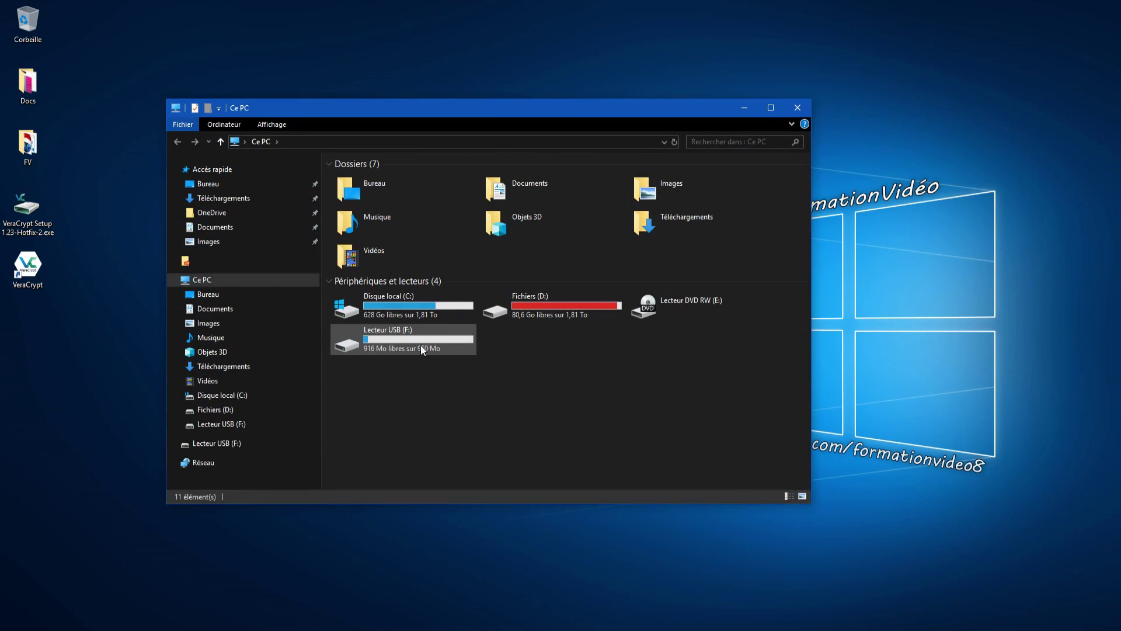
double_click(396, 345)
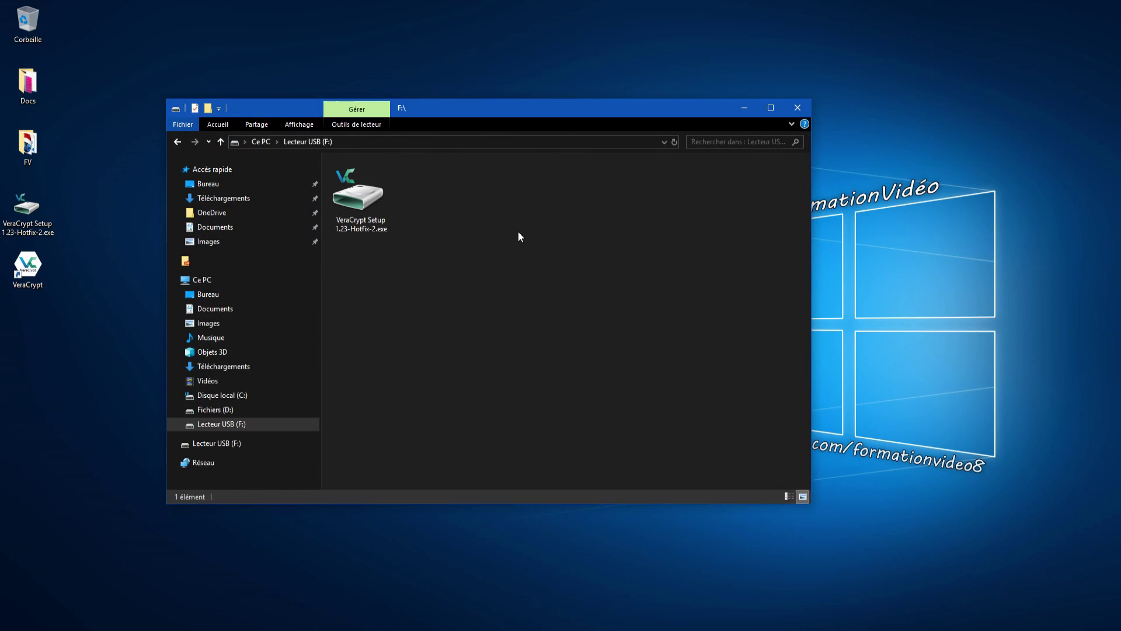
click(382, 202)
drag(485, 109, 526, 97)
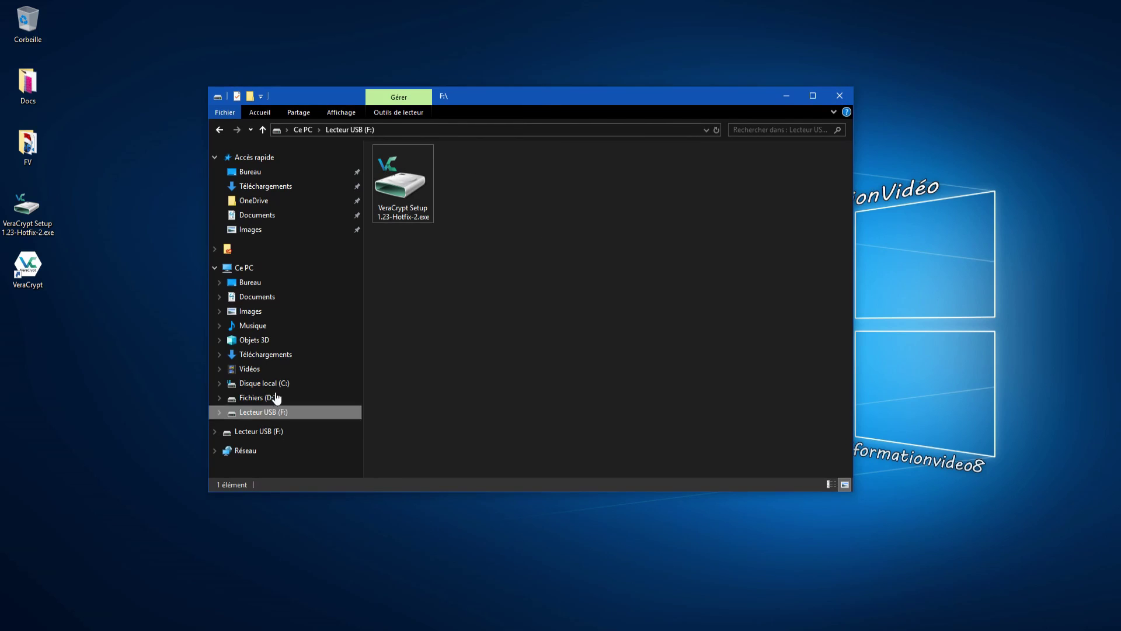
- Return to Ce PC, eject the USB drive F:, and close File Explorer
click(262, 269)
right_click(434, 324)
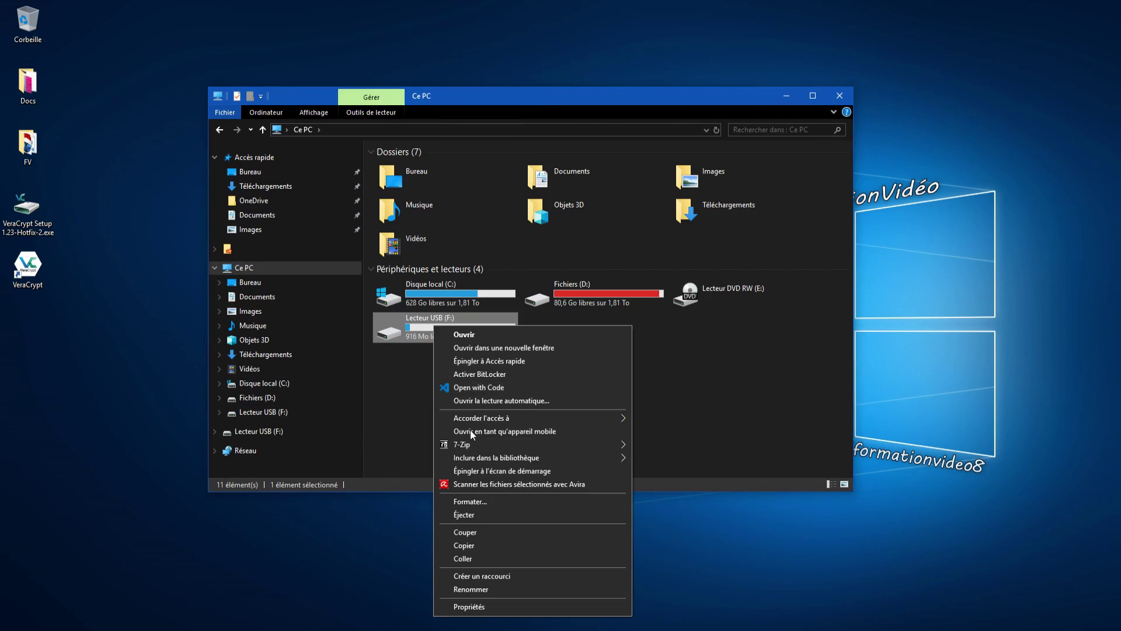
click(476, 517)
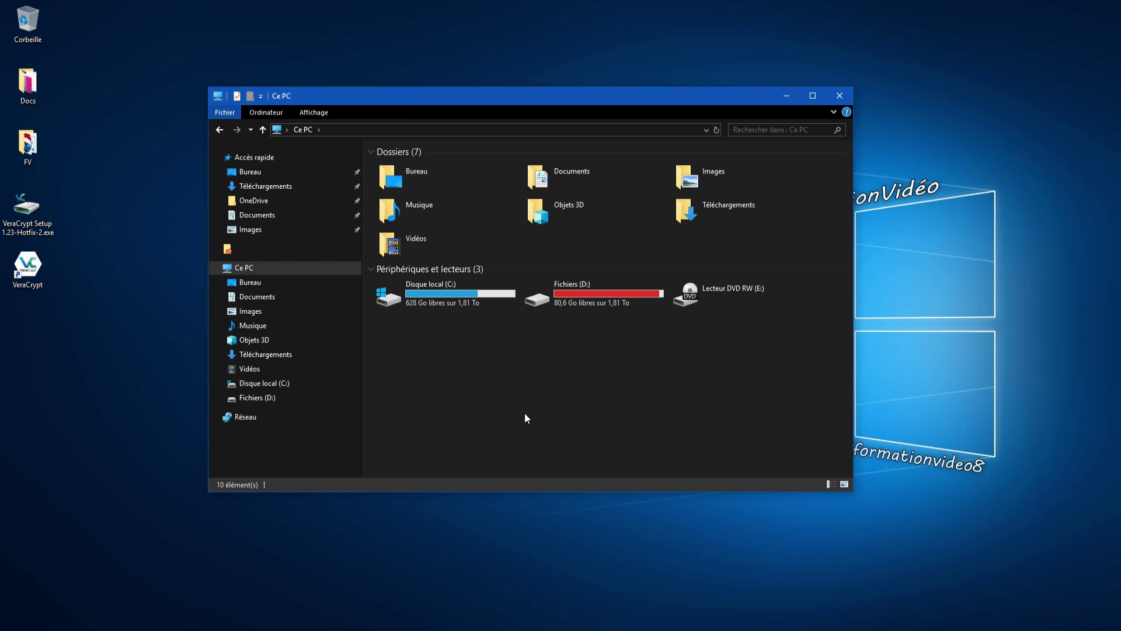
click(837, 94)
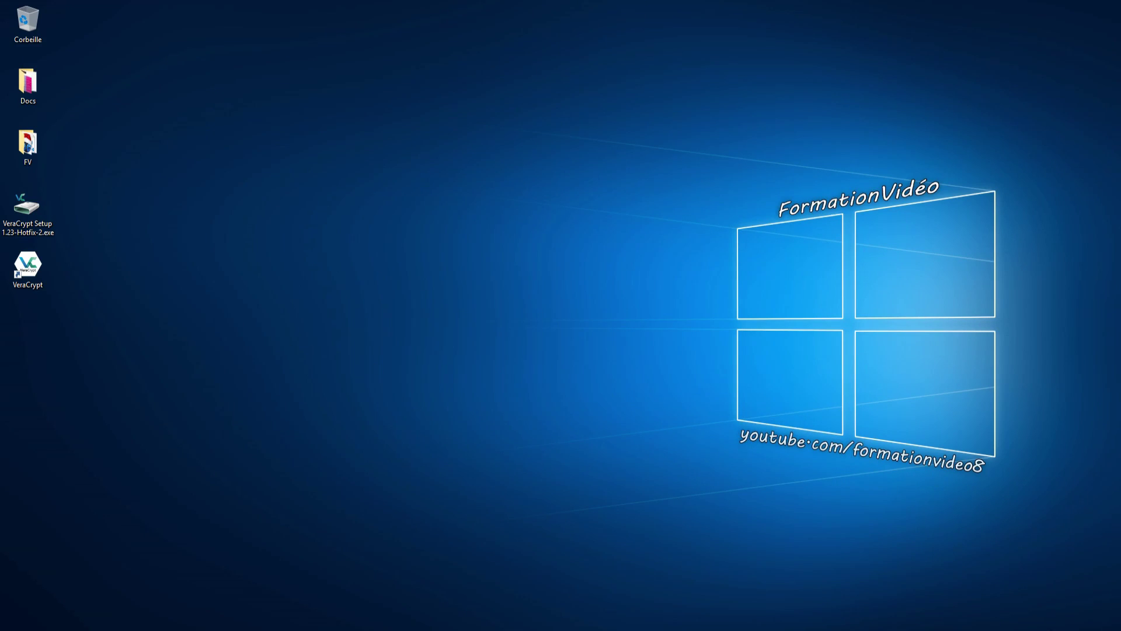
click(903, 452)
click(1107, 622)
click(1107, 622)
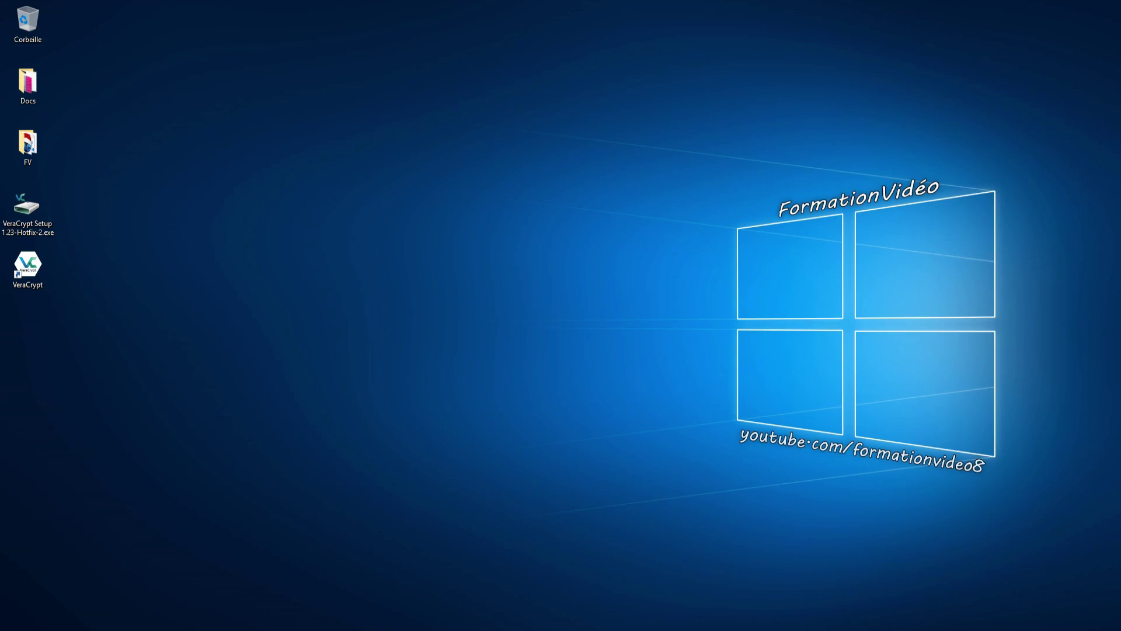